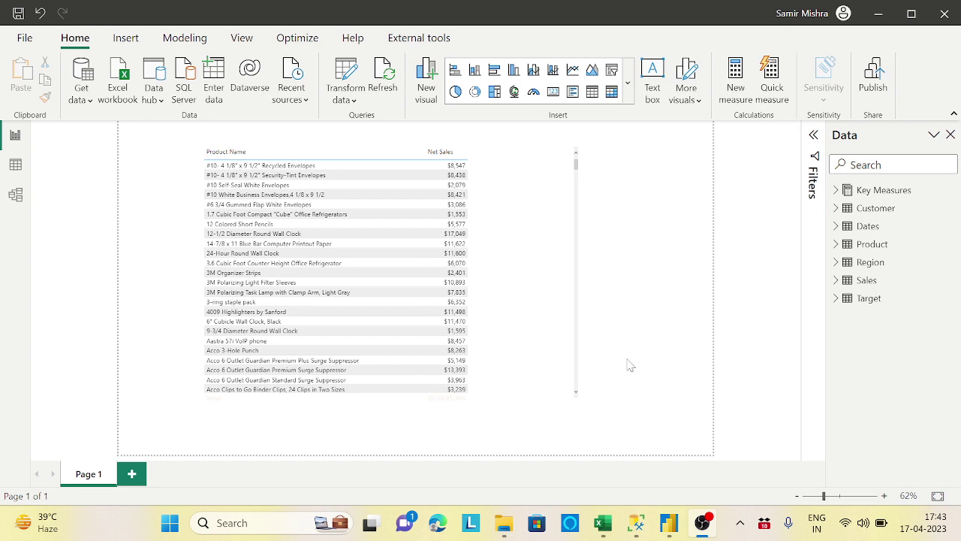
- Switch to Power BI Desktop and look through the rows of the table listing net sales by product name
left_click(671, 532)
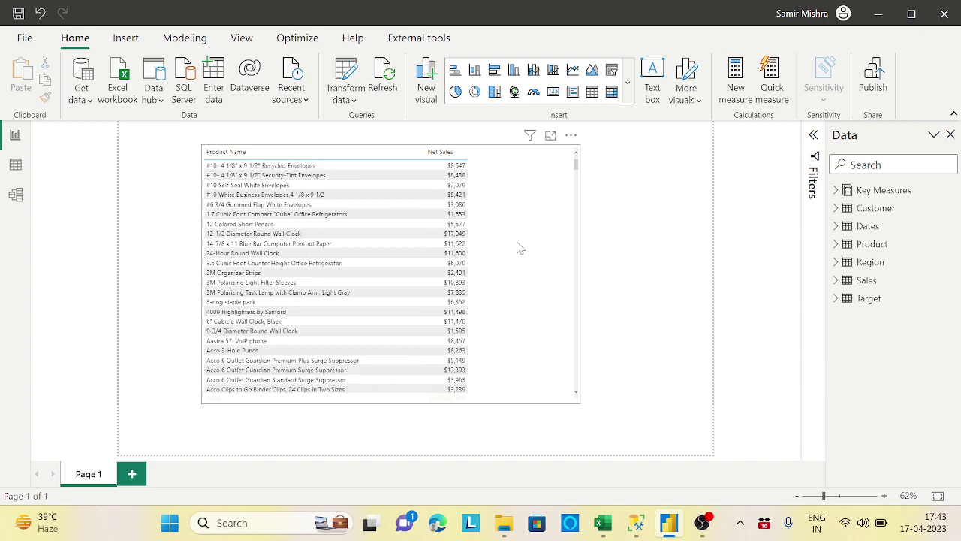
scroll(518, 250, "down", 5)
scroll(518, 255, "down", 15)
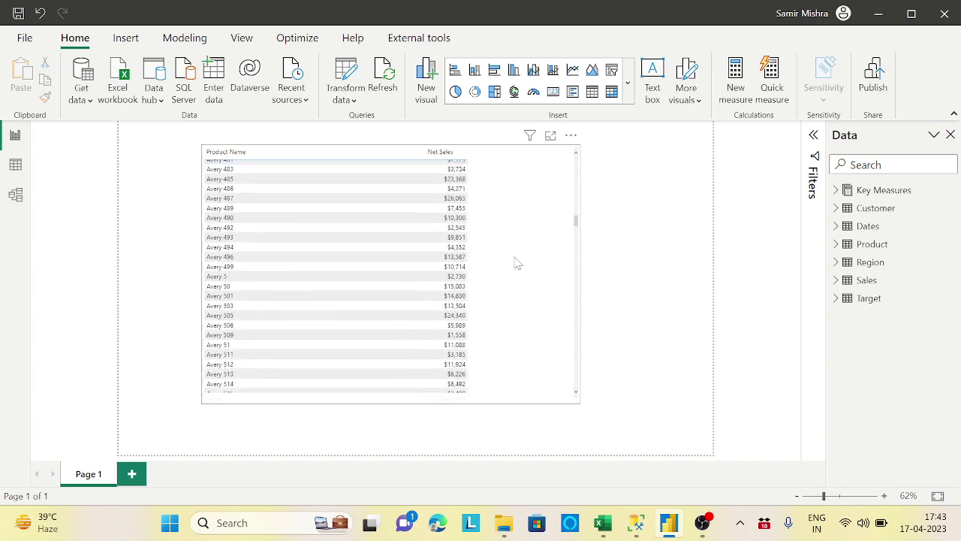
scroll(515, 268, "down", 15)
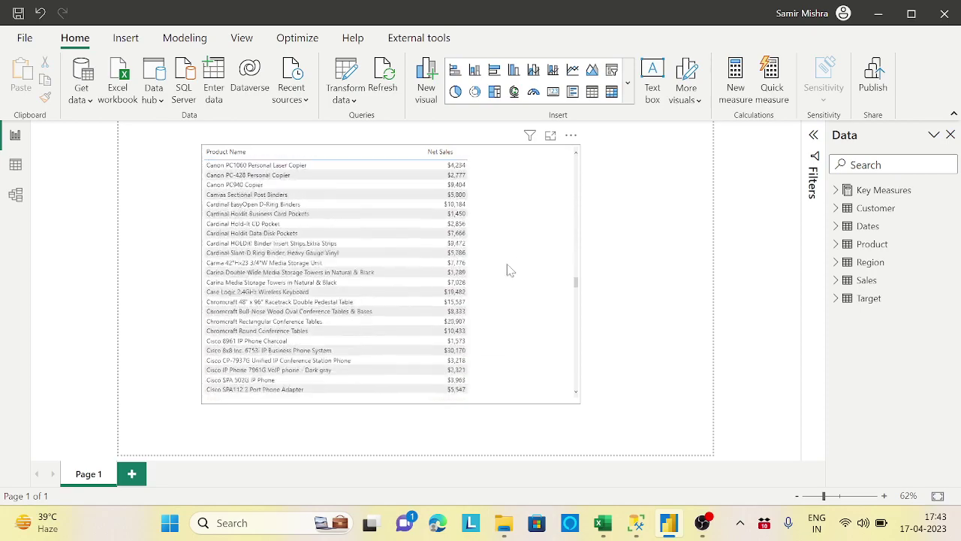
scroll(510, 271, "down", 15)
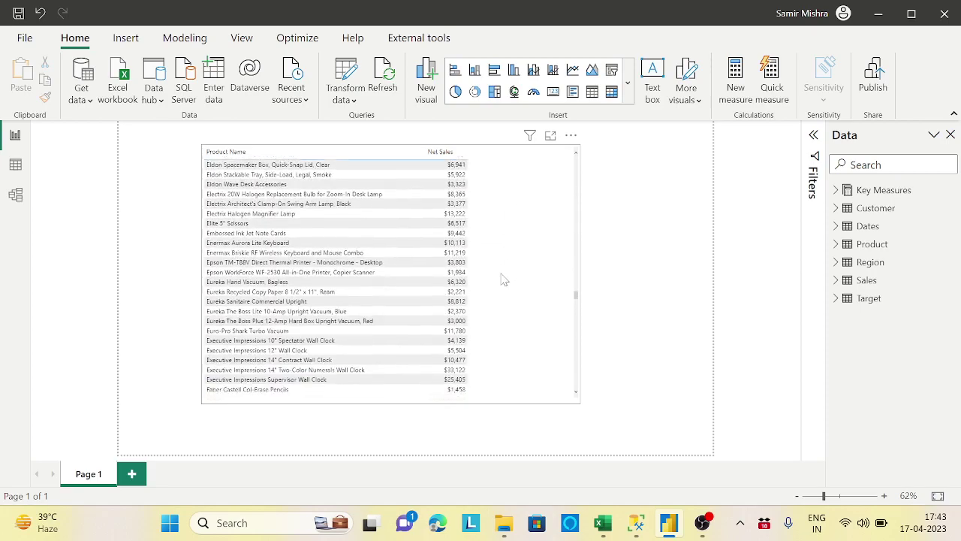
scroll(503, 279, "up", 20)
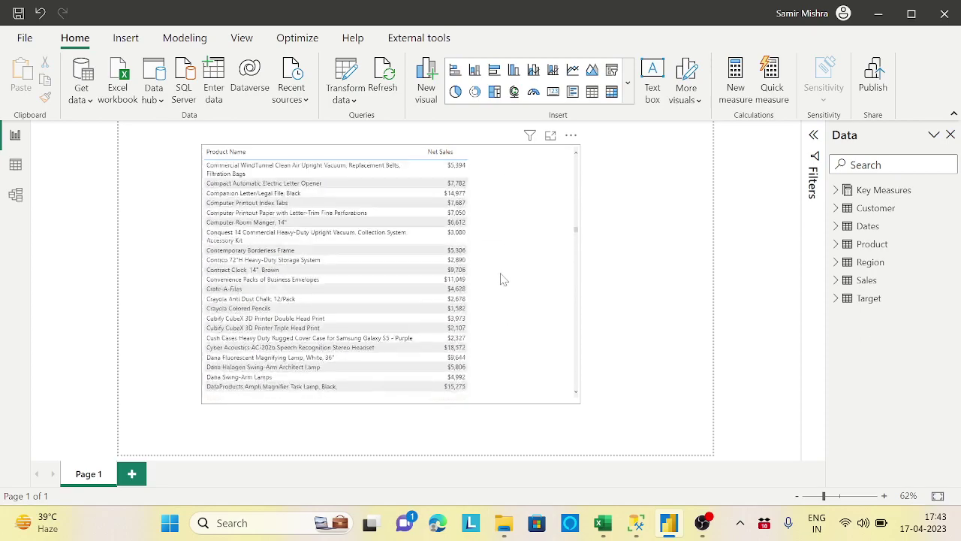
scroll(503, 280, "up", 2)
- Reposition the product net sales table near the page's upper edge and enlarge it to reach the page's lower edge
left_click_drag(578, 187, 575, 163)
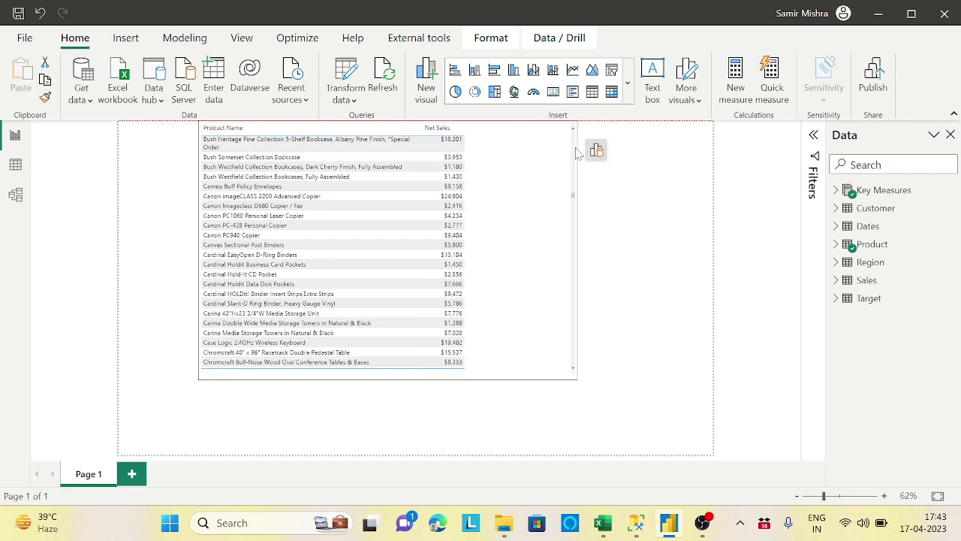
left_click_drag(537, 229, 588, 173)
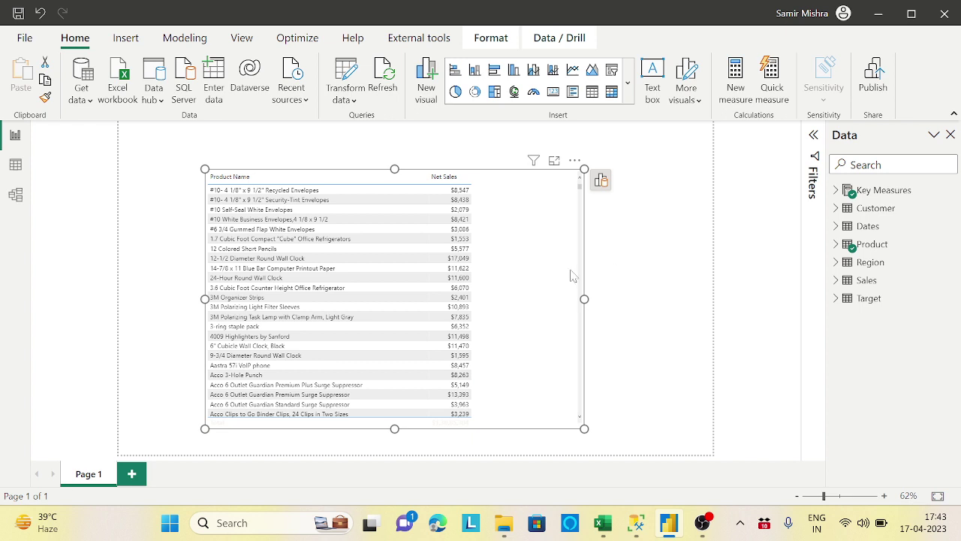
left_click_drag(532, 285, 524, 250)
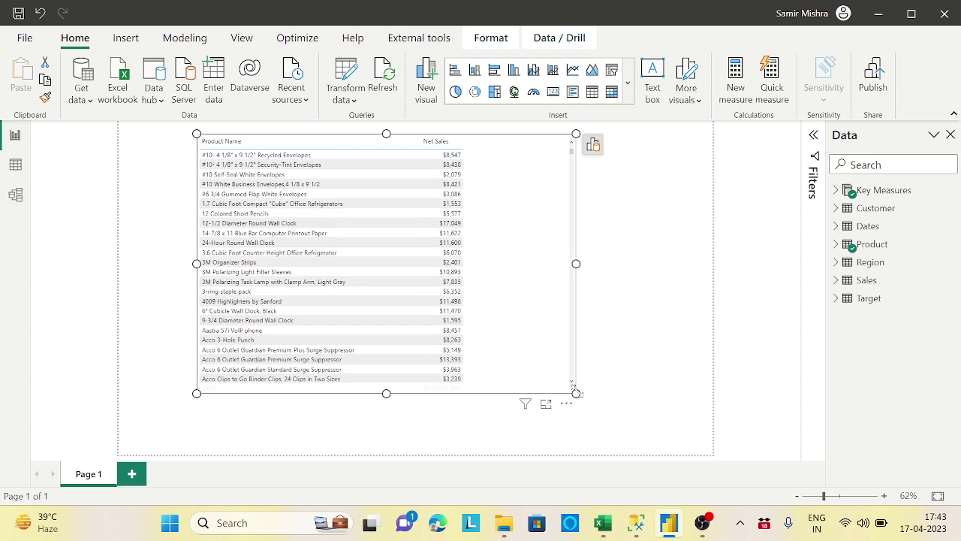
left_click_drag(576, 393, 646, 462)
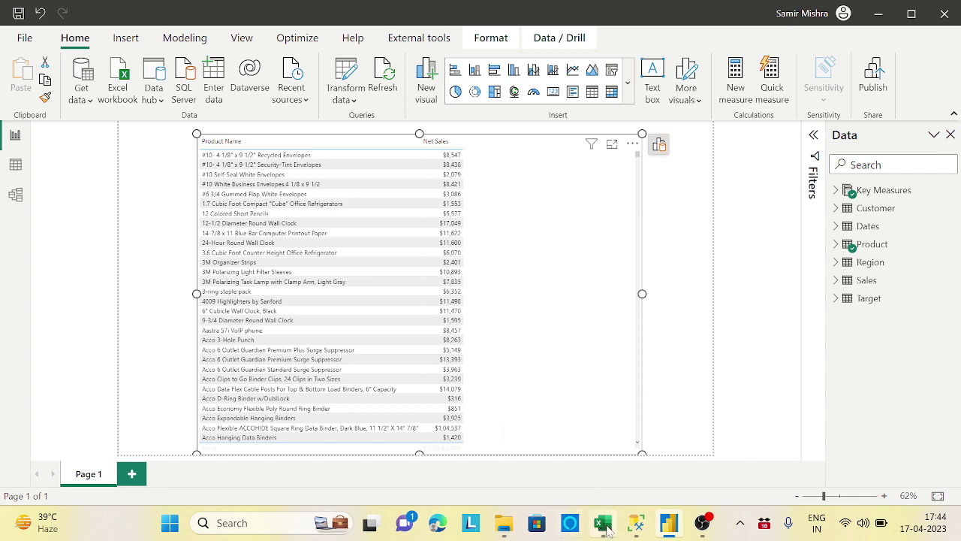
- Switch to the blank Excel workbook Book1 and look over its empty grid, including cells A2, E4, K4, F8 and A3
mouse_move(605, 525)
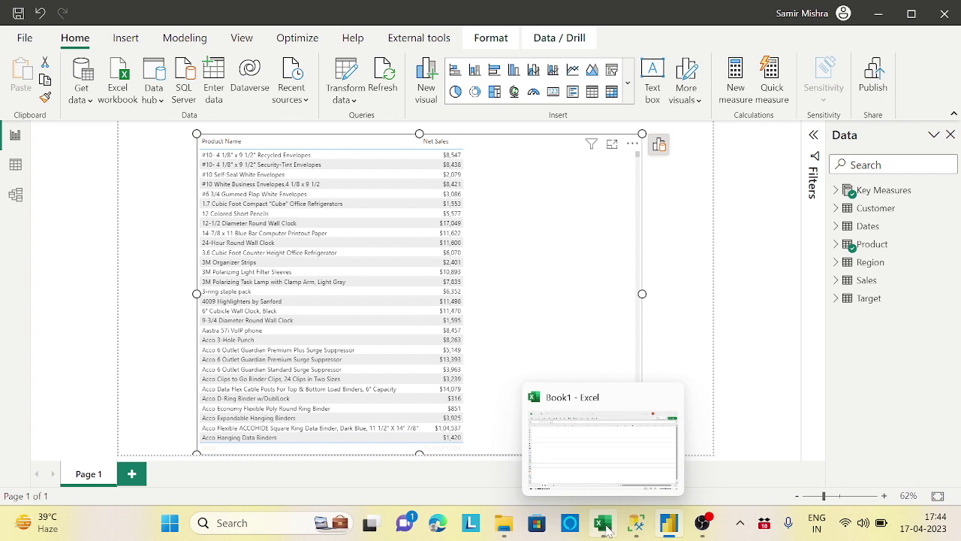
left_click(605, 525)
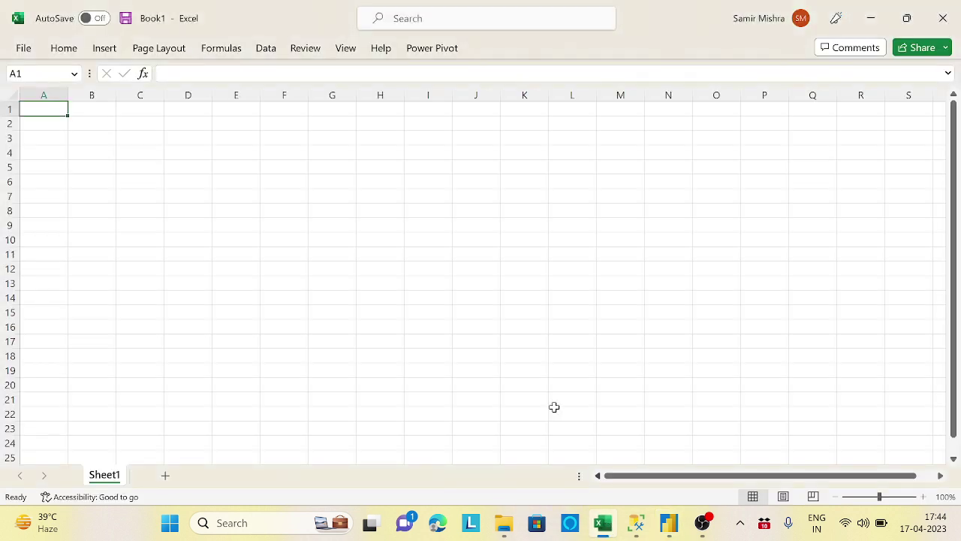
left_click(46, 124)
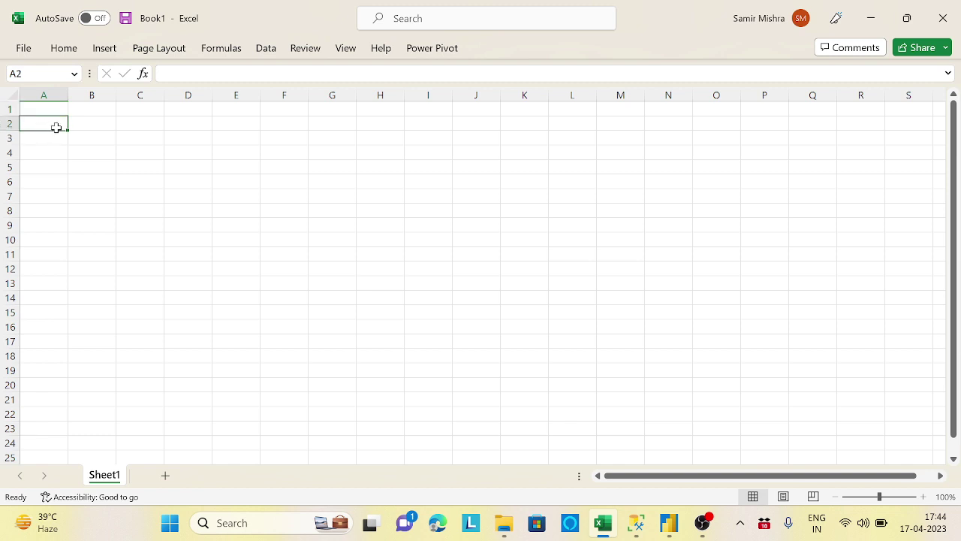
left_click(232, 154)
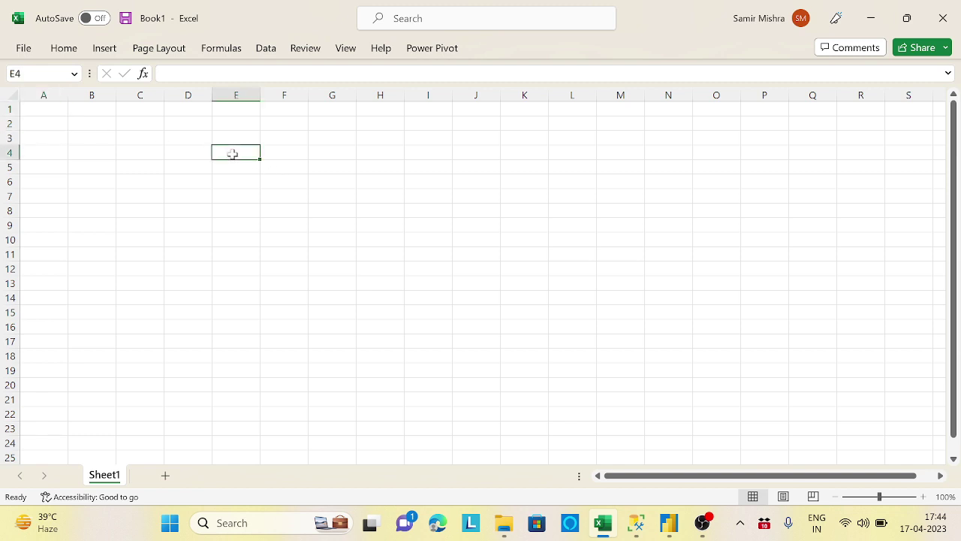
left_click(523, 155)
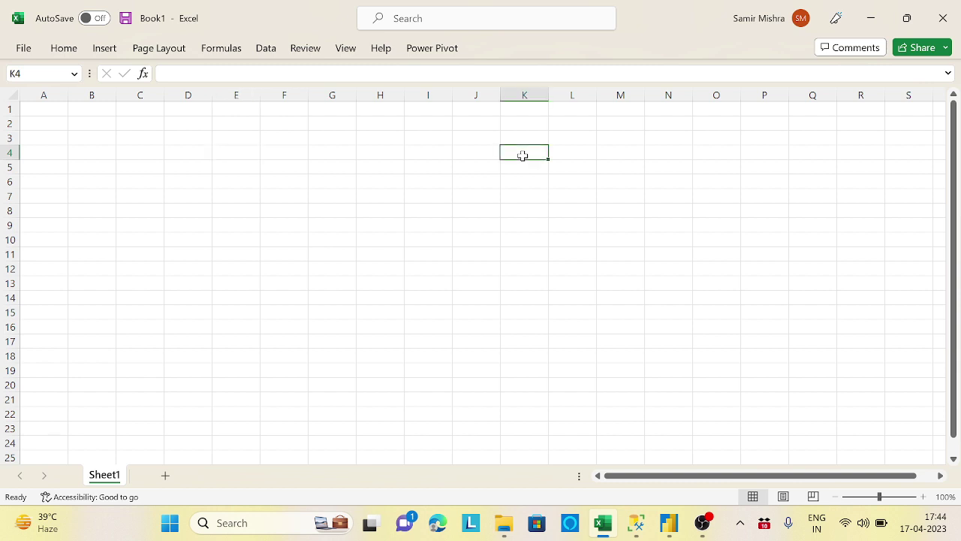
left_click(276, 210)
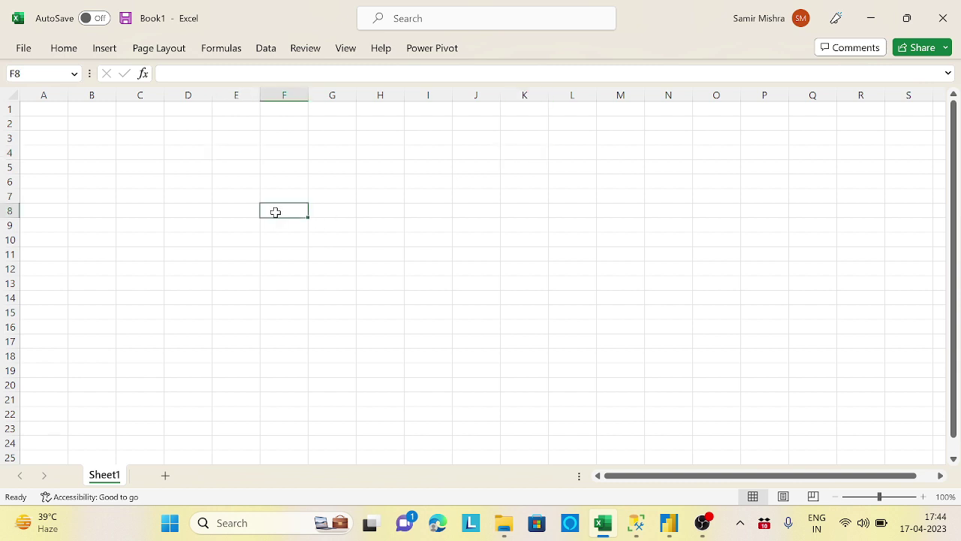
left_click(34, 137)
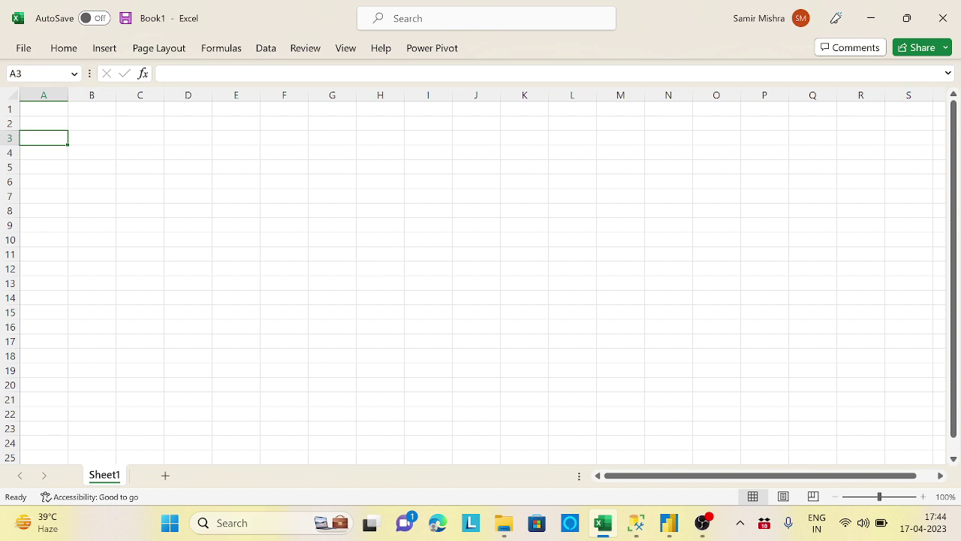
- Switch to Microsoft Store, search for "report builder" and open the Power BI Report Builder app page
left_click(259, 522)
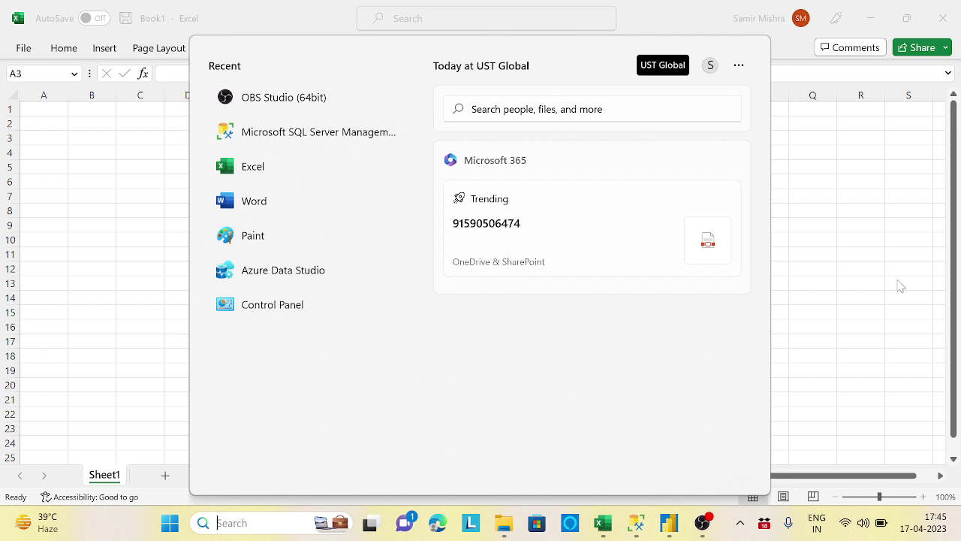
left_click(538, 524)
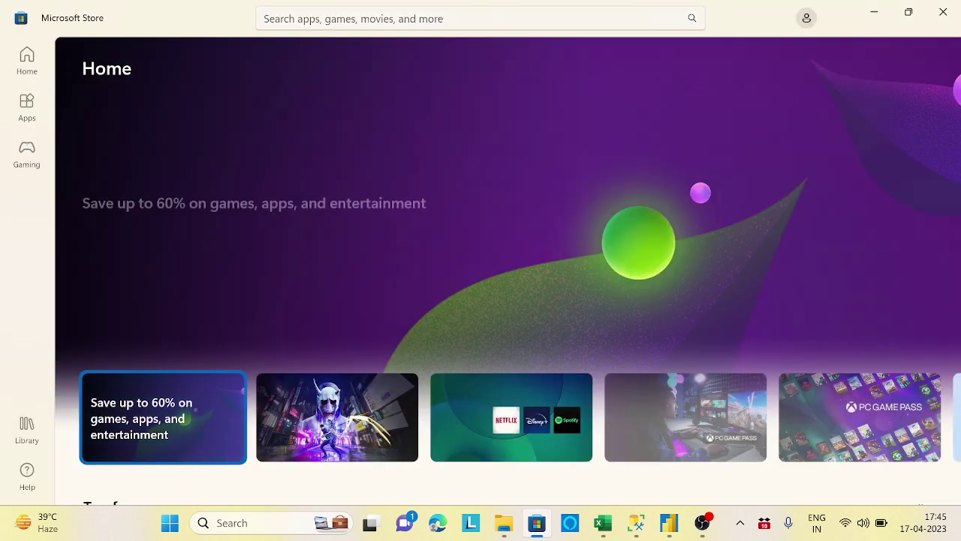
left_click(271, 18)
type("re")
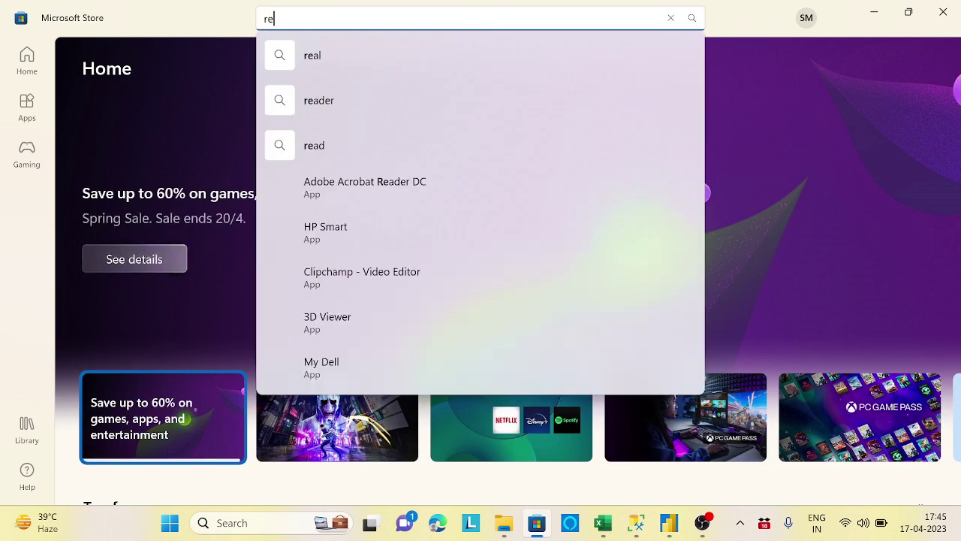
type("port b")
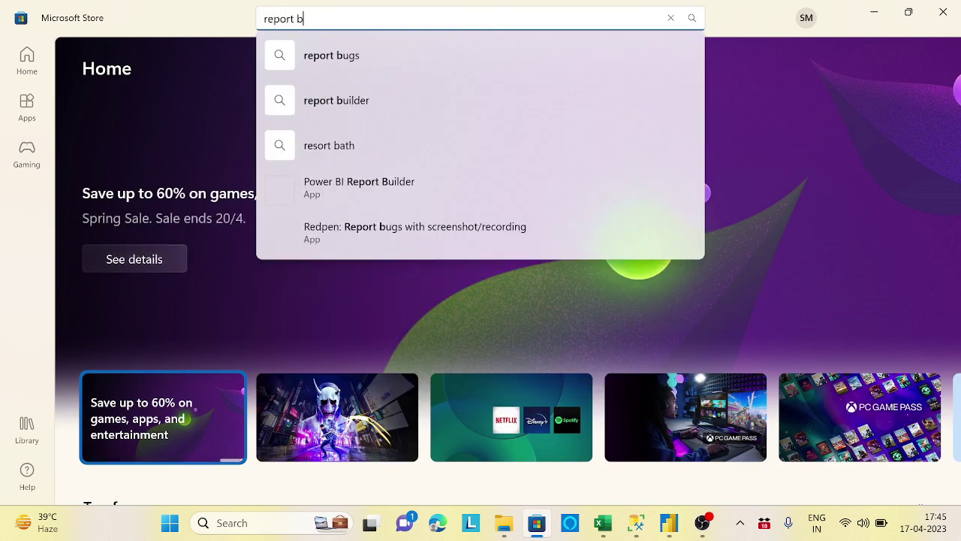
type("uilder")
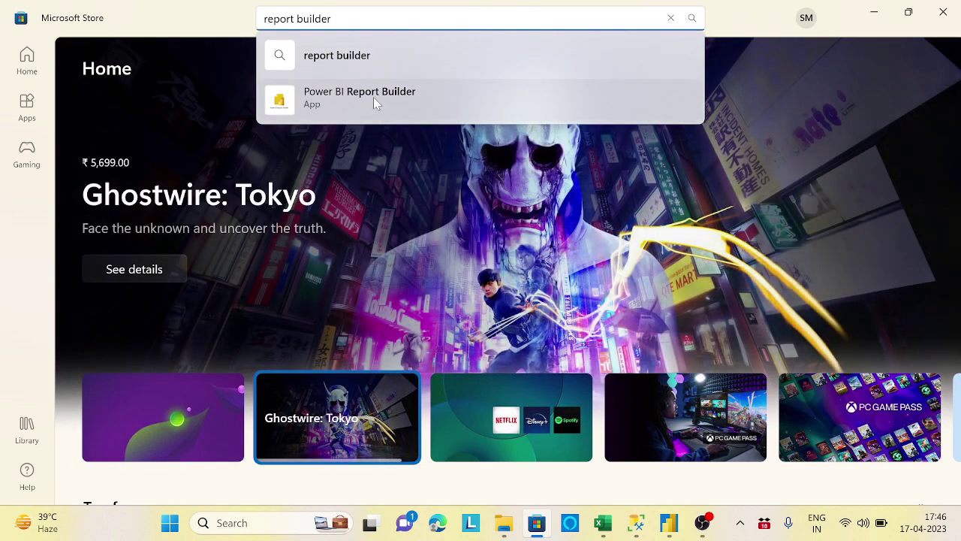
left_click(373, 97)
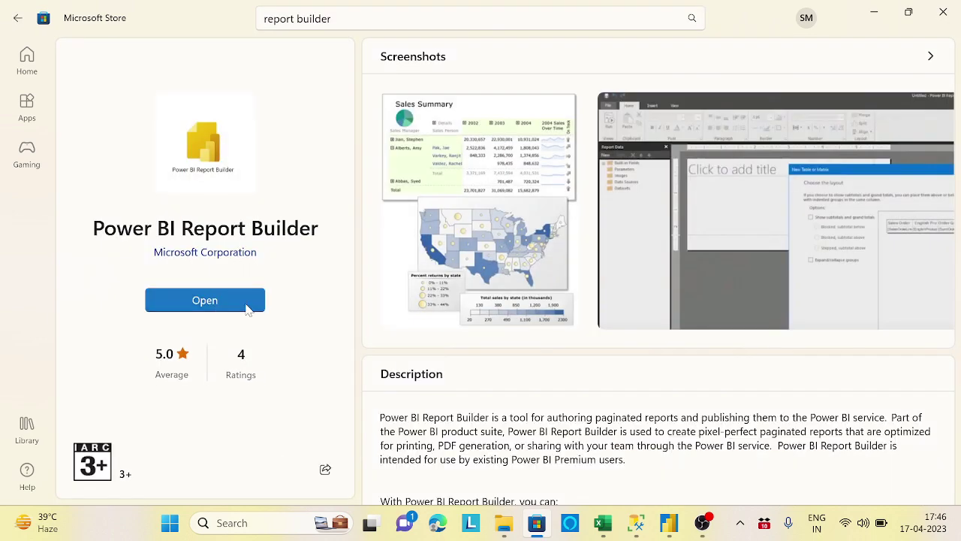
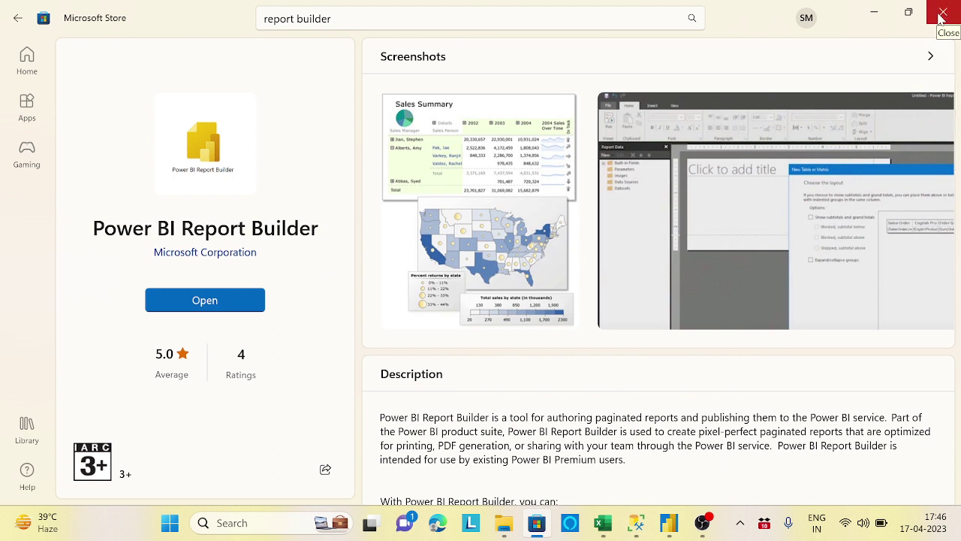
- Find Power BI Report Builder with a Windows search for "report", launch it and dismiss the Getting Started dialog to reach the blank report
left_click(248, 522)
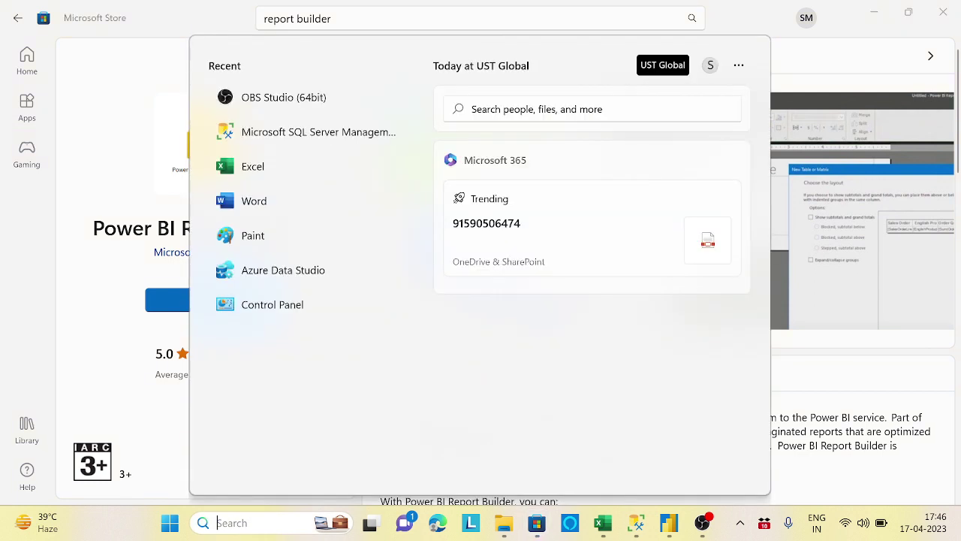
type("report")
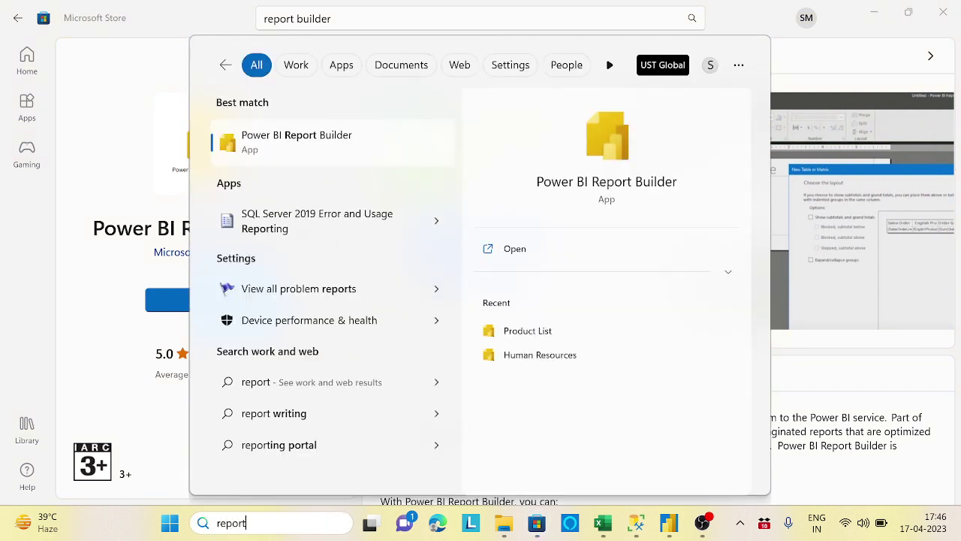
left_click(290, 148)
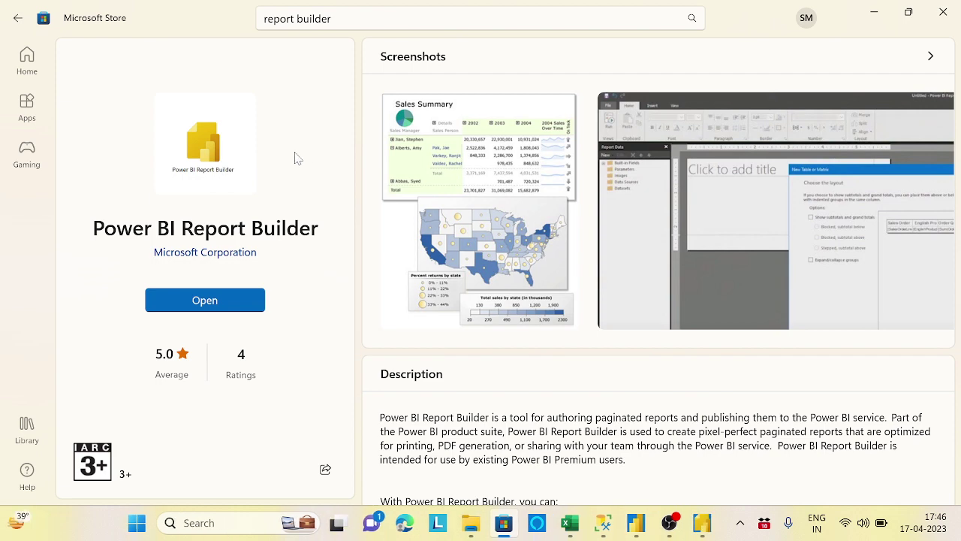
mouse_move(705, 533)
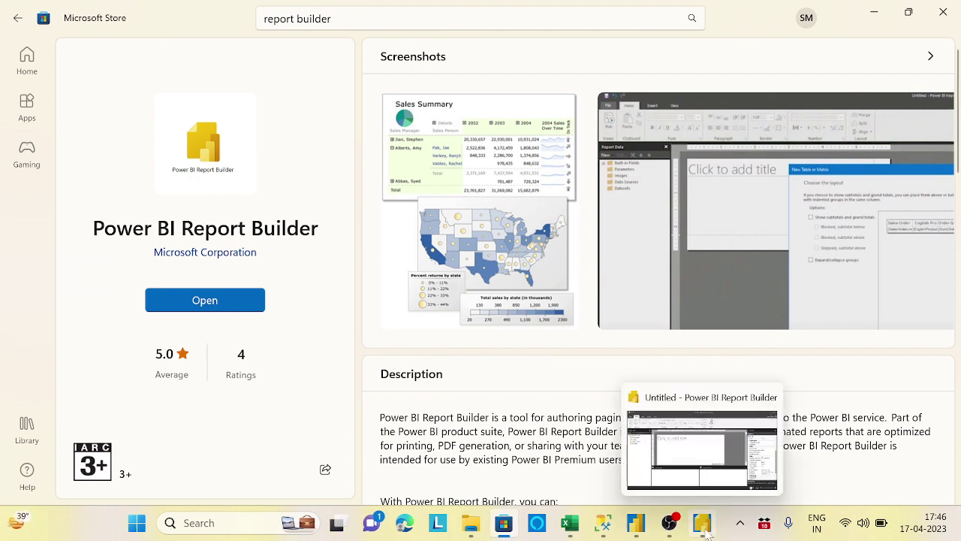
left_click(702, 447)
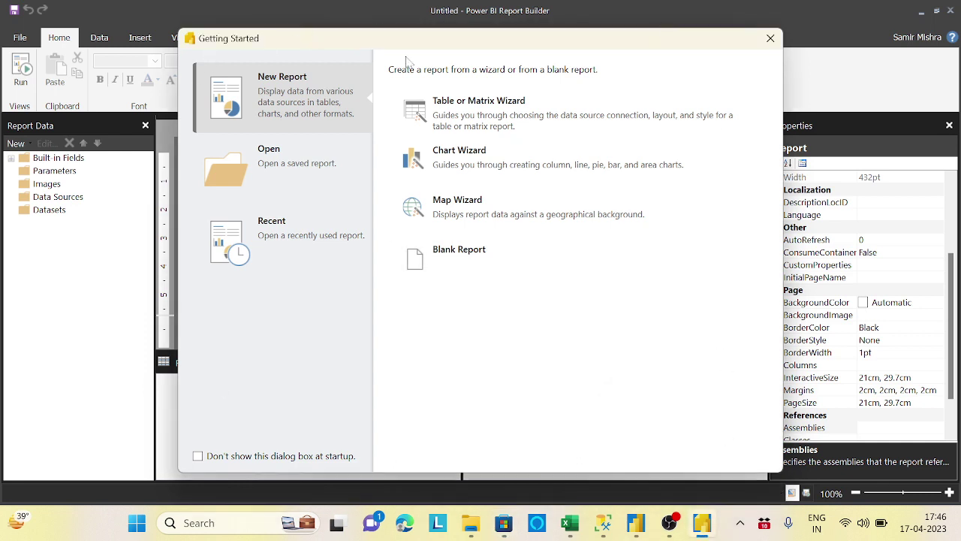
left_click(769, 40)
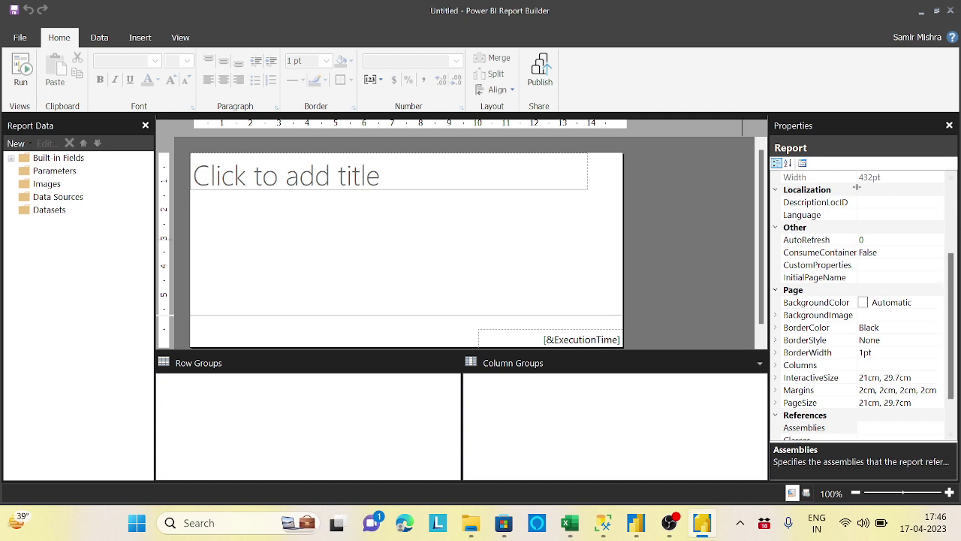
- Look over the blank report's properties and the Data Sources and Datasets folders in its report data
left_click_drag(945, 331, 954, 365)
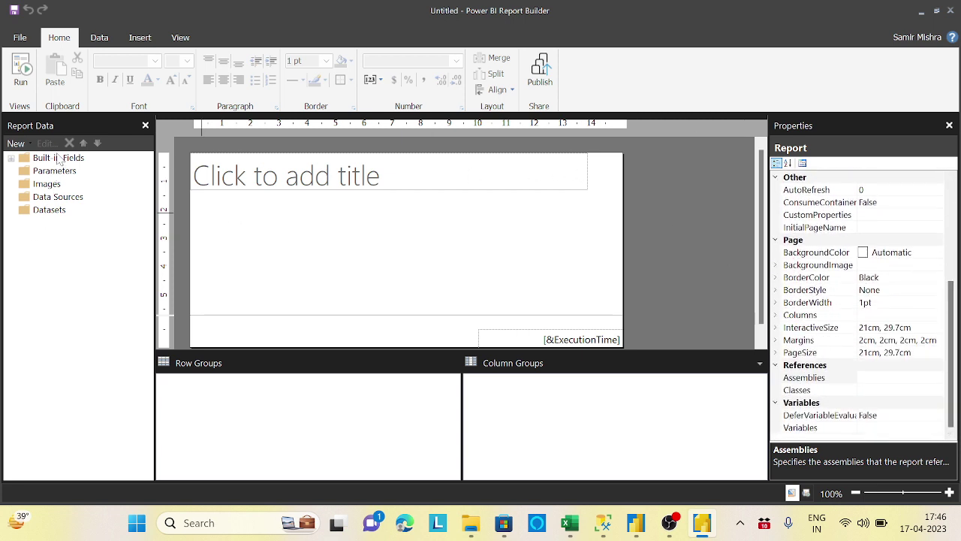
left_click(61, 198)
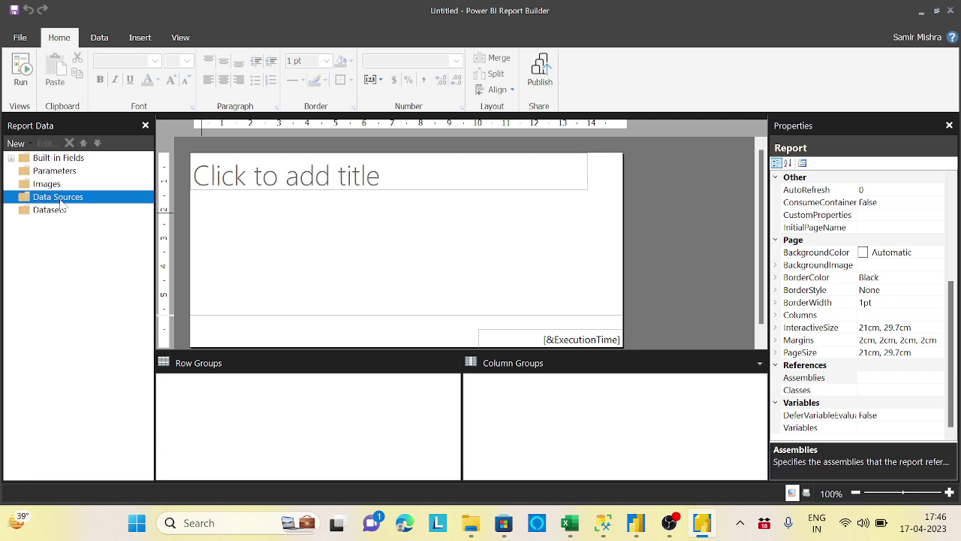
left_click(55, 212)
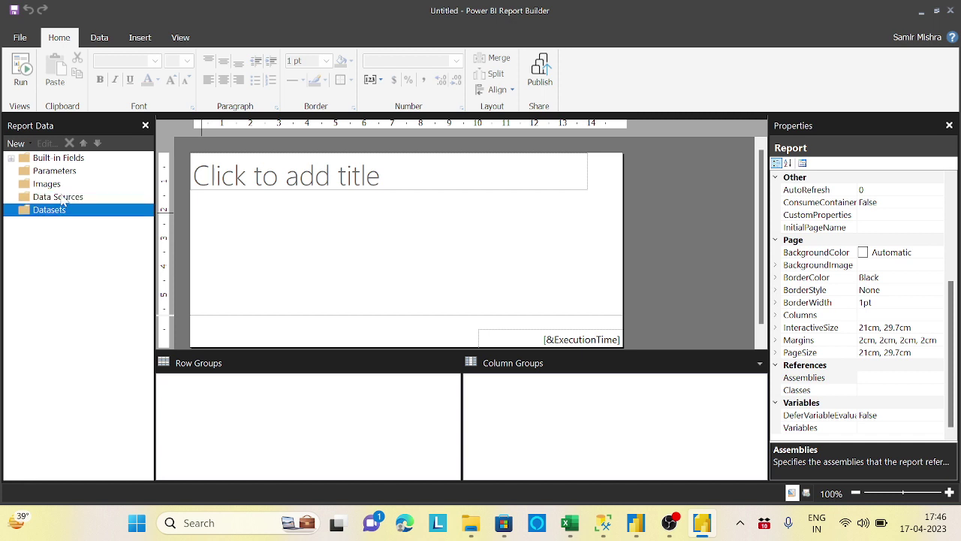
left_click(65, 198)
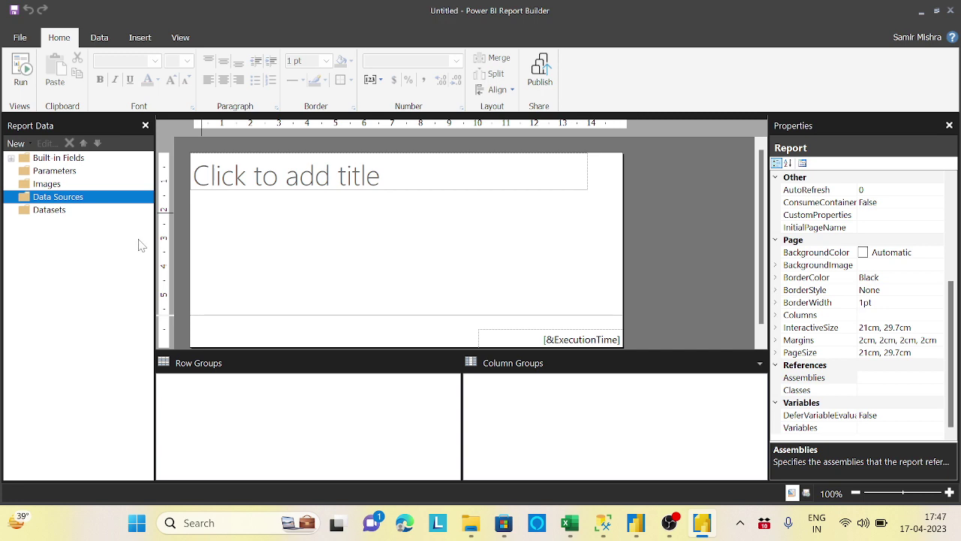
- Switch to SQL Server Management Studio and examine the general properties of the LEARN_T_SQL database, including its name
left_click(603, 524)
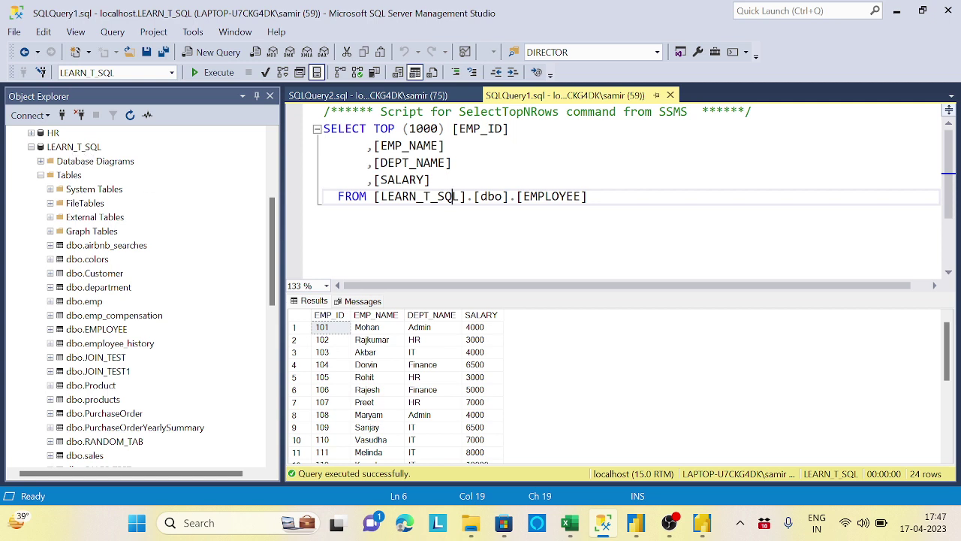
left_click(520, 196)
right_click(84, 149)
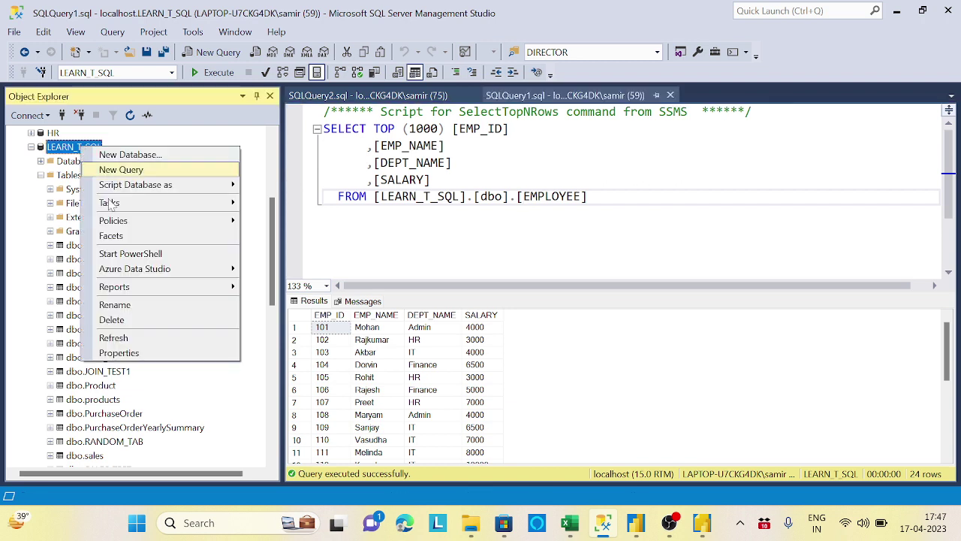
left_click(118, 353)
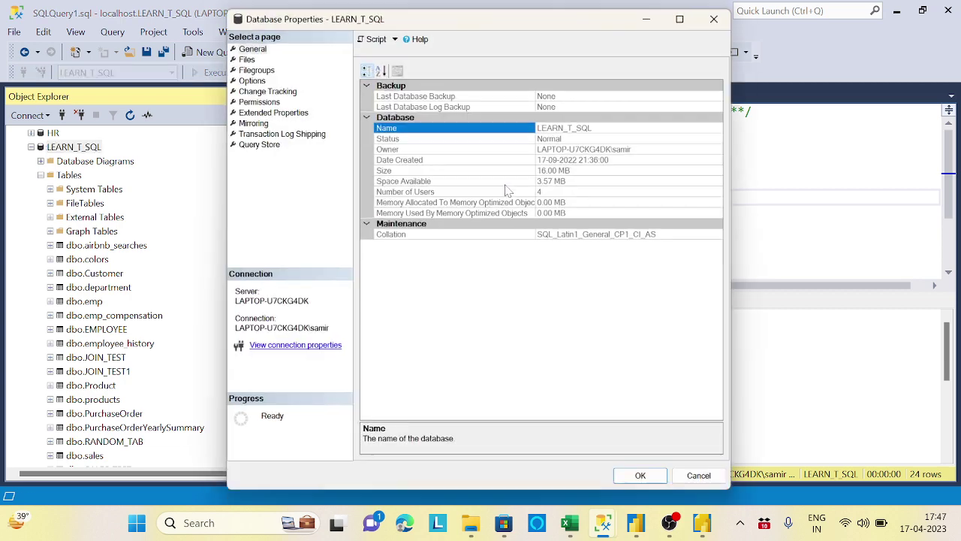
key("Tab")
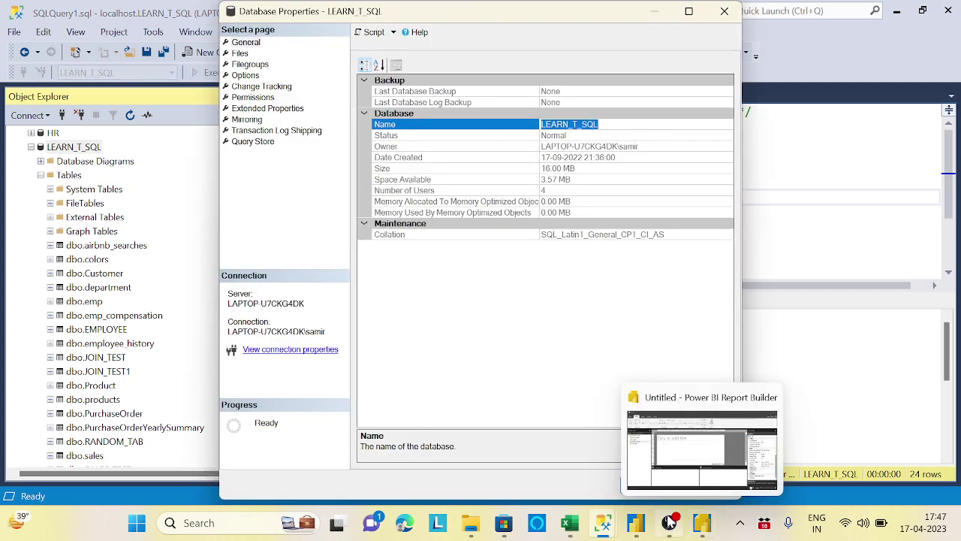
- Switch to Power BI Report Builder and start a new data source named Sample with the Microsoft SQL Server connection type
left_click(703, 522)
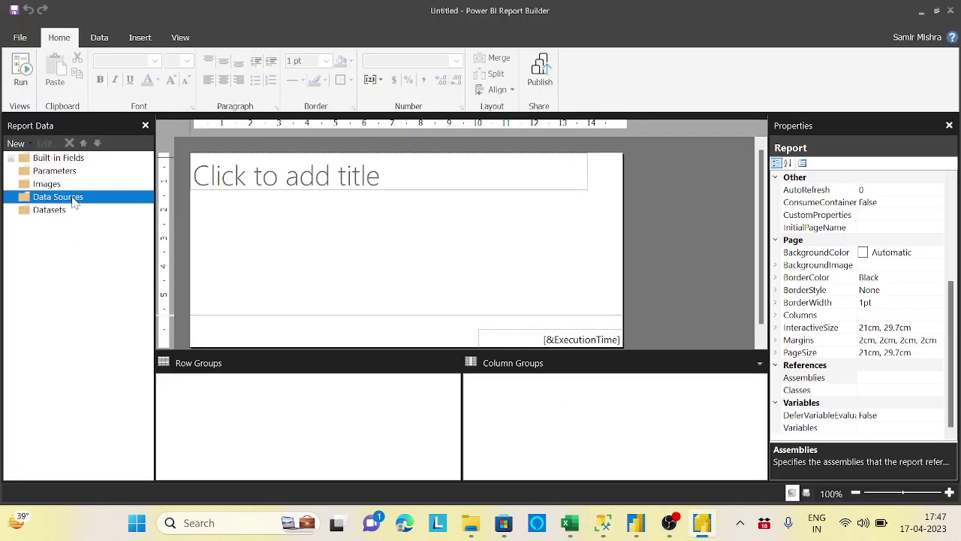
right_click(75, 203)
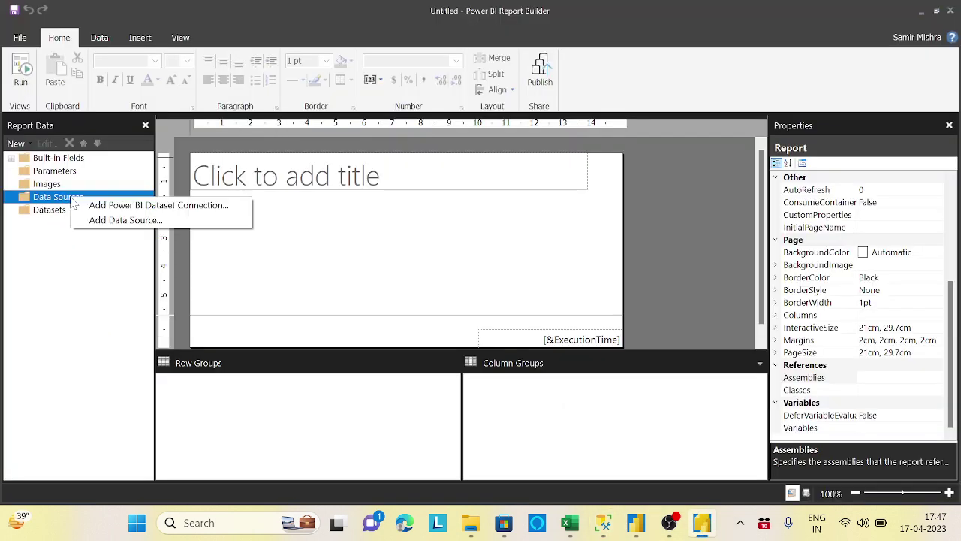
left_click(127, 220)
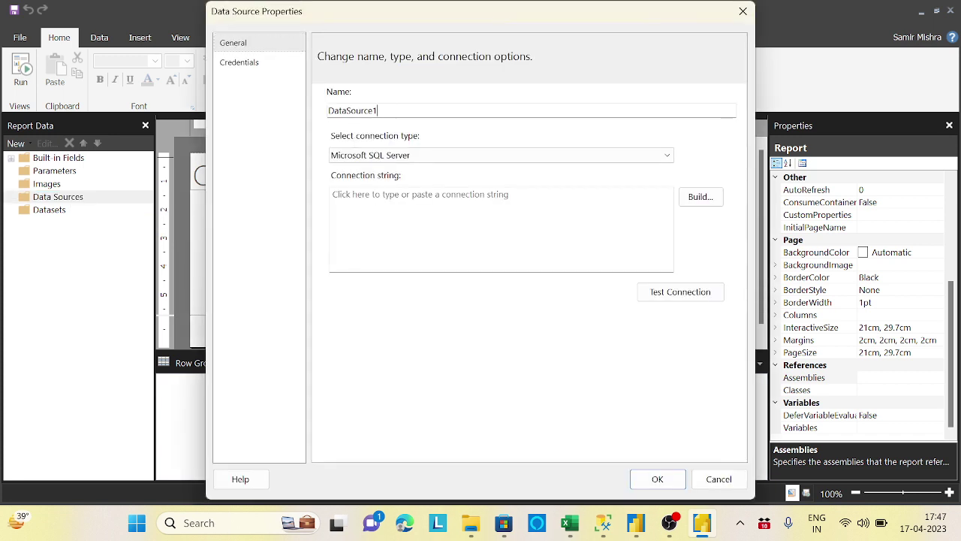
double_click(393, 105)
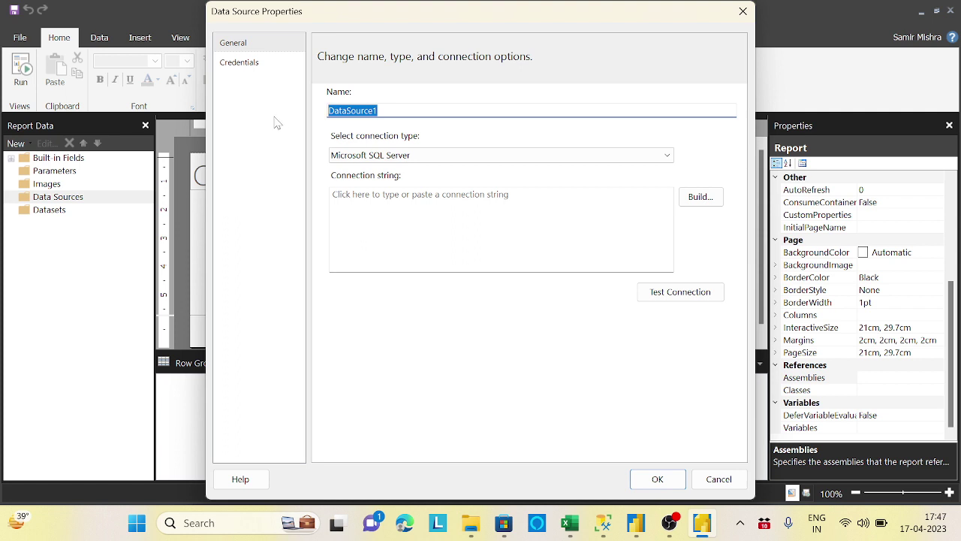
type("Sample")
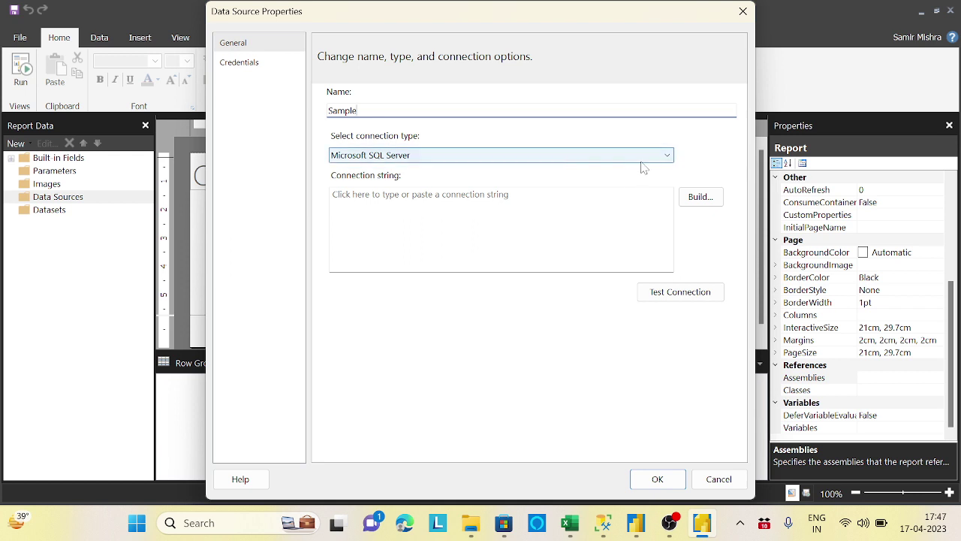
left_click(664, 156)
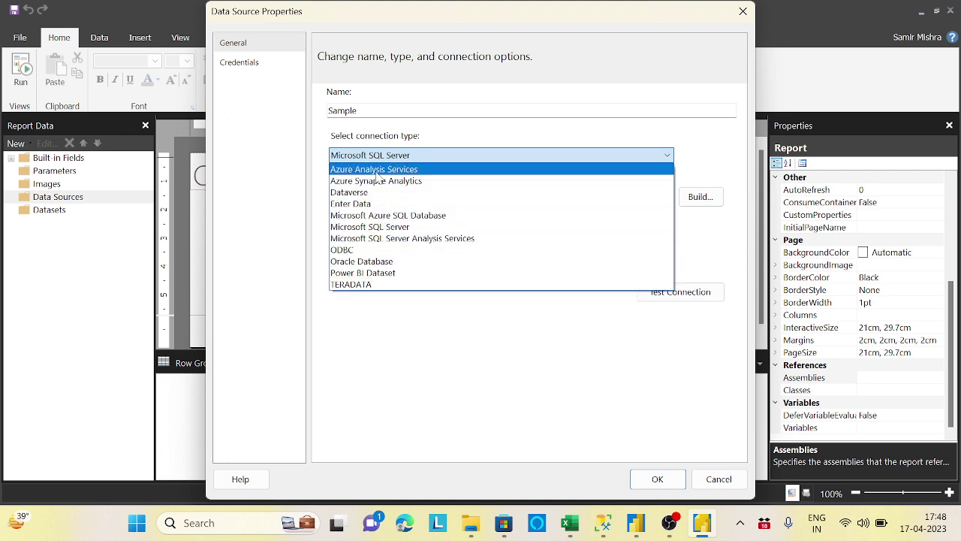
left_click(398, 234)
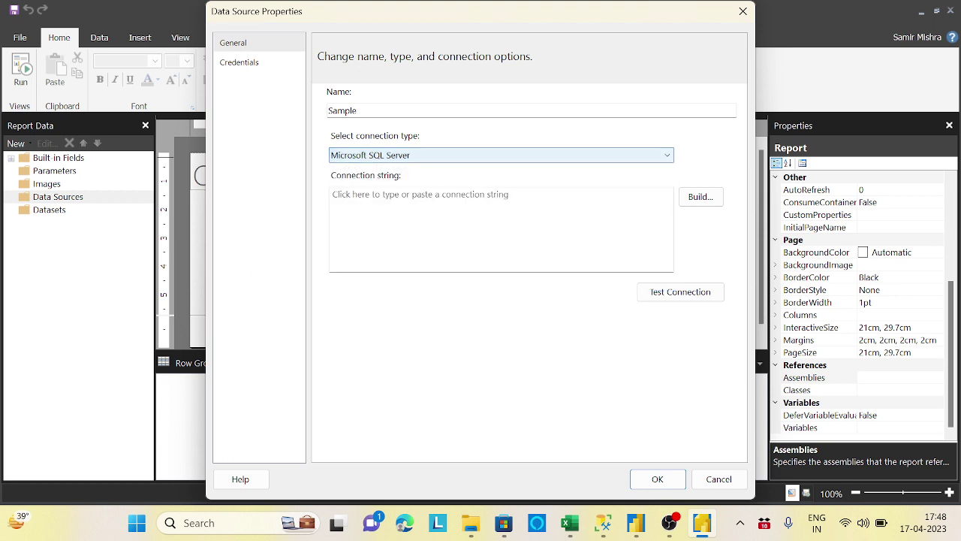
- Build the connection string for server localhost and database LEARN_T_SQL, testing the connection before accepting it
left_click(704, 200)
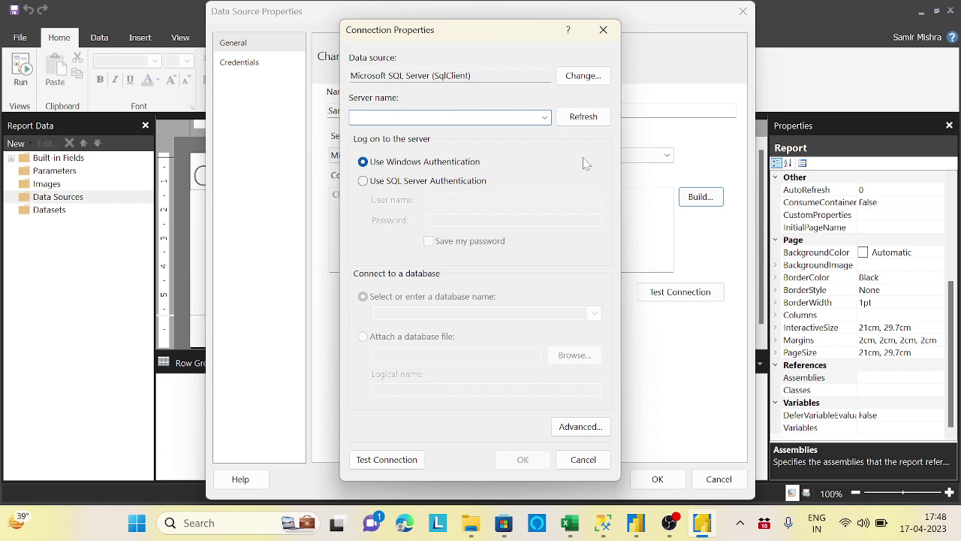
type("localho")
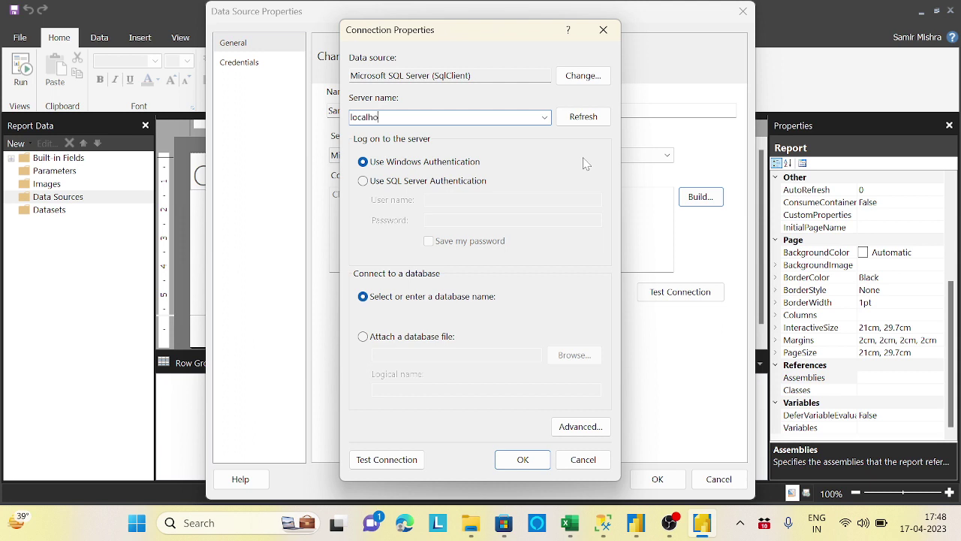
type("st")
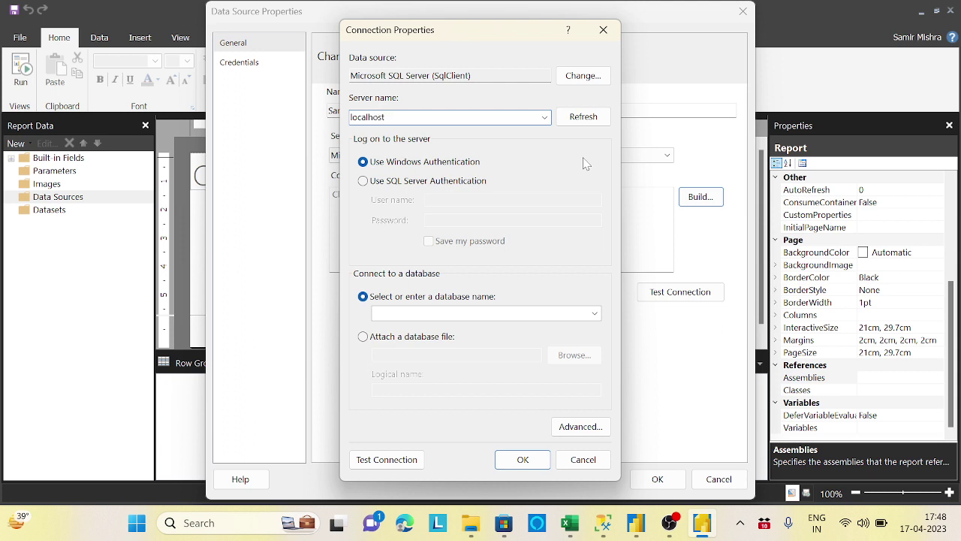
left_click(595, 314)
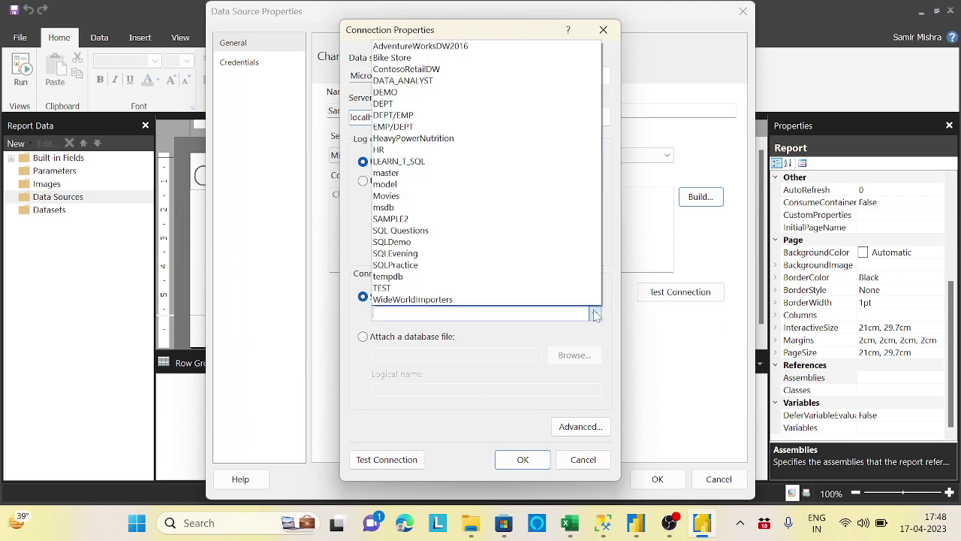
left_click(424, 162)
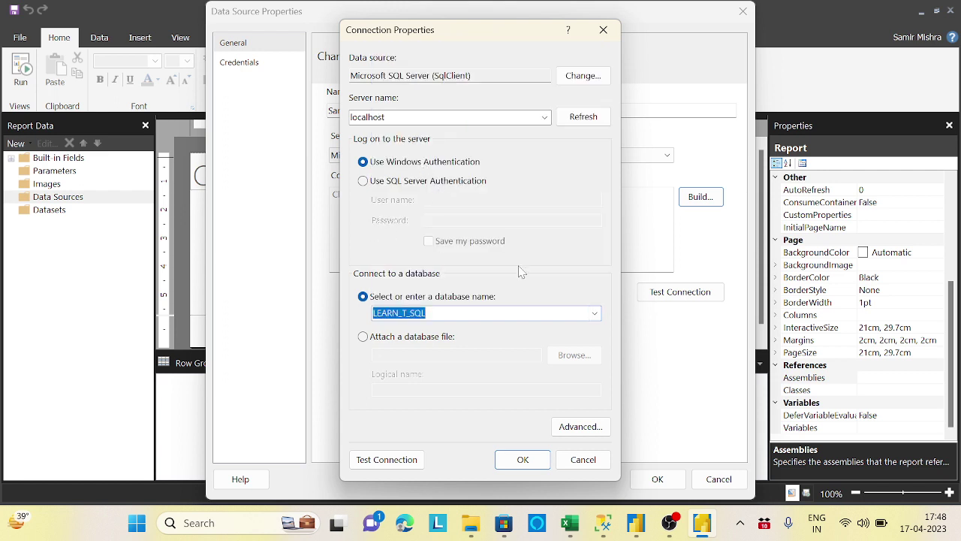
left_click(373, 460)
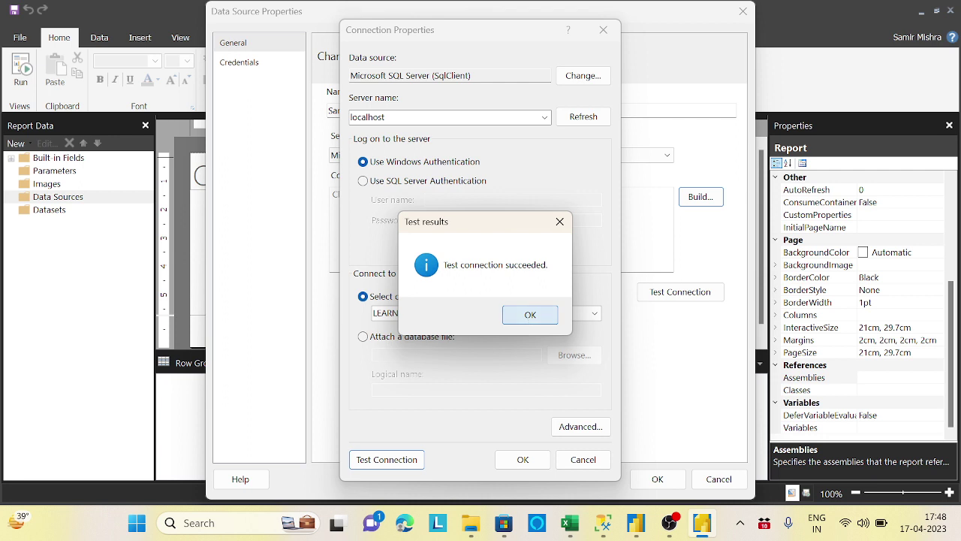
left_click(530, 316)
left_click(526, 461)
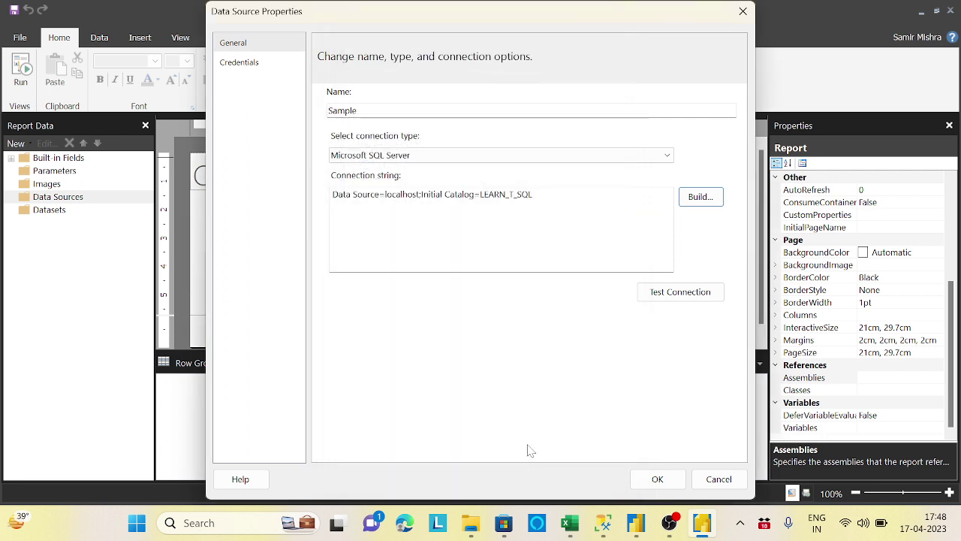
- Test the completed connection string and save the Sample data source
left_click(681, 297)
left_click(540, 317)
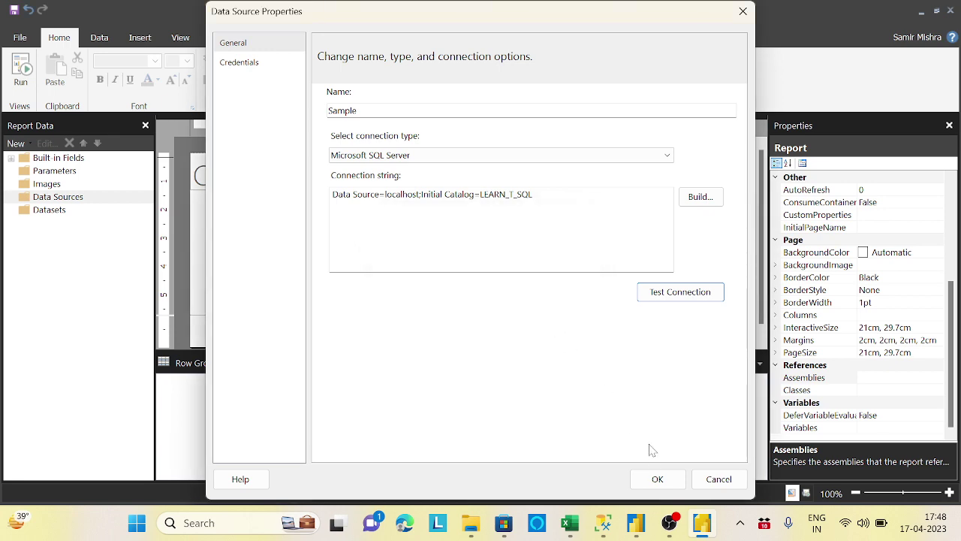
left_click(658, 481)
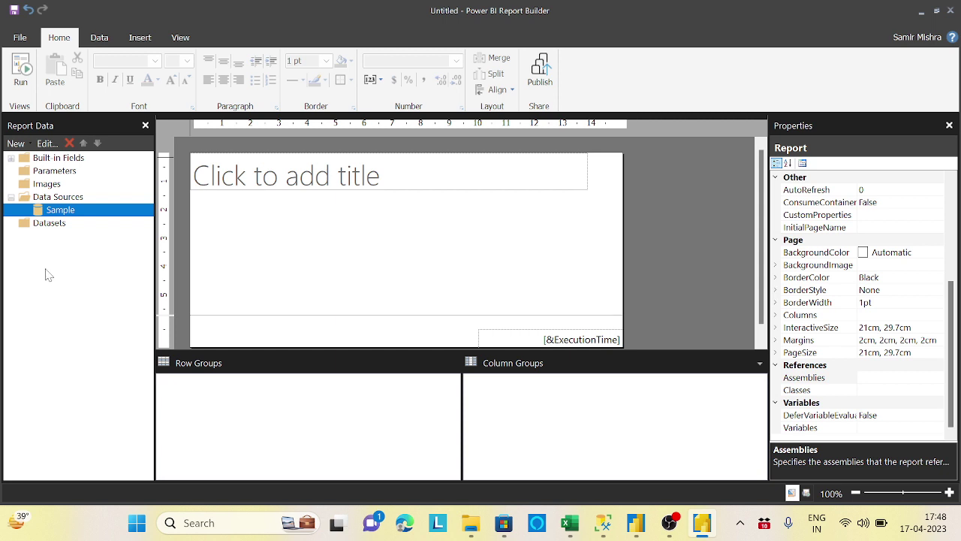
- Start a new dataset named EmpDataset that uses the Sample data source, keeping the Text query type
right_click(59, 228)
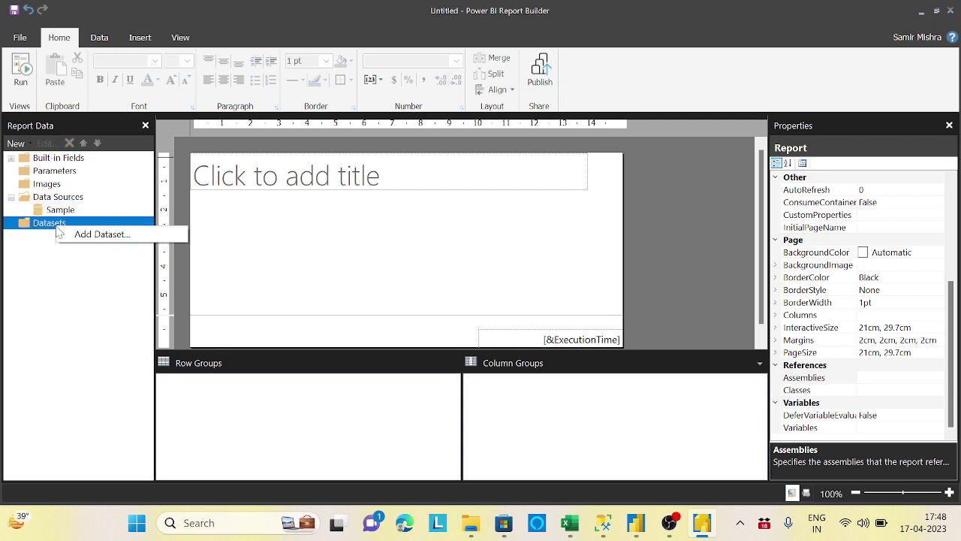
left_click(112, 236)
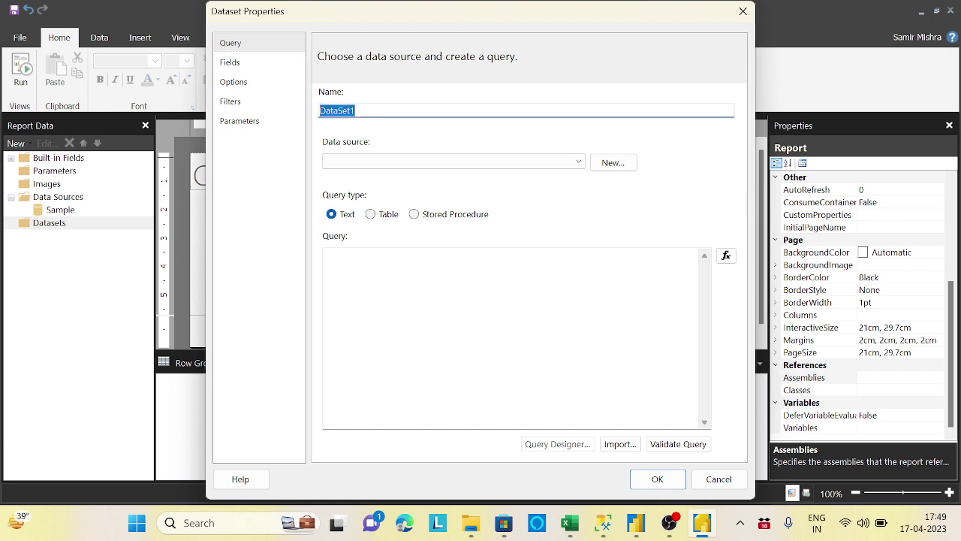
type("r")
type("mpData")
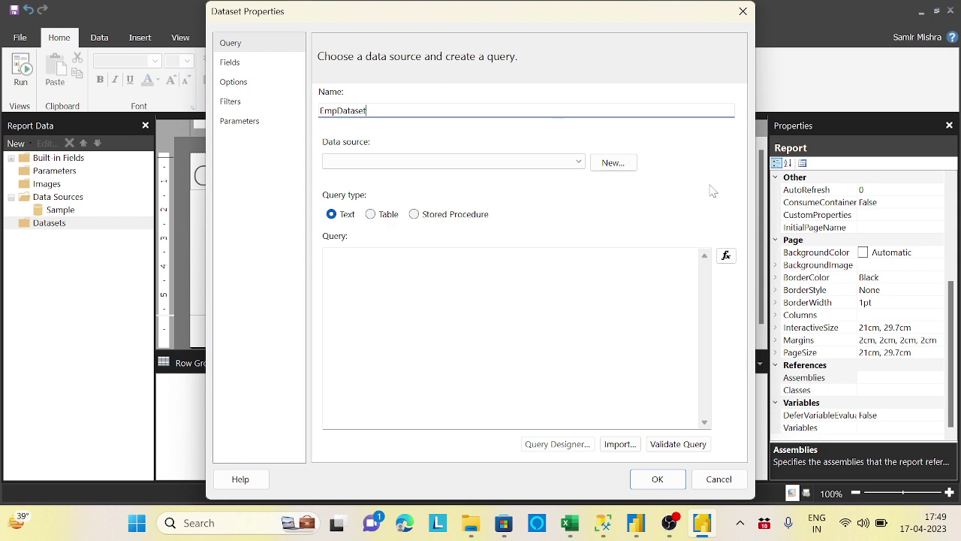
left_click(583, 166)
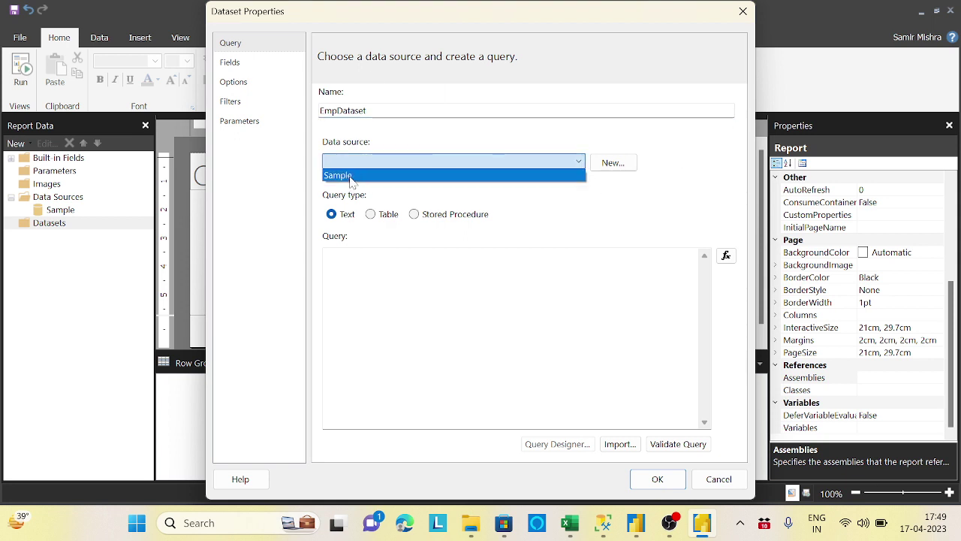
left_click(350, 177)
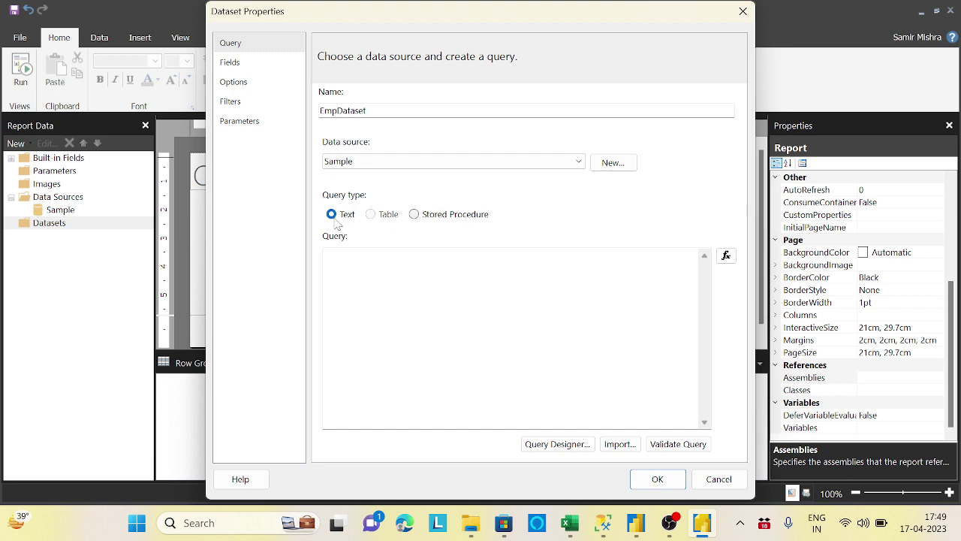
left_click(327, 255)
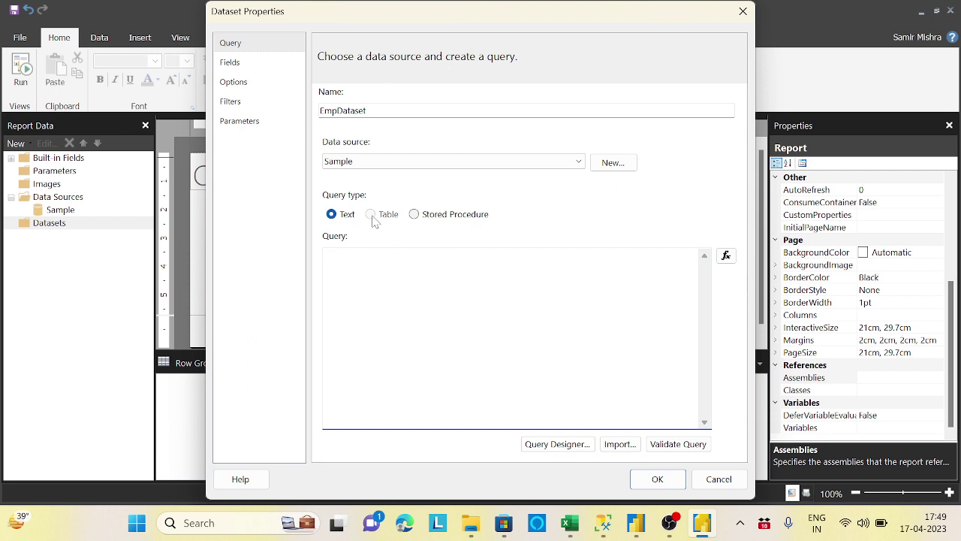
- Look over the database's tables in the Query Designer, then close it and return to the empty dataset query
left_click(545, 446)
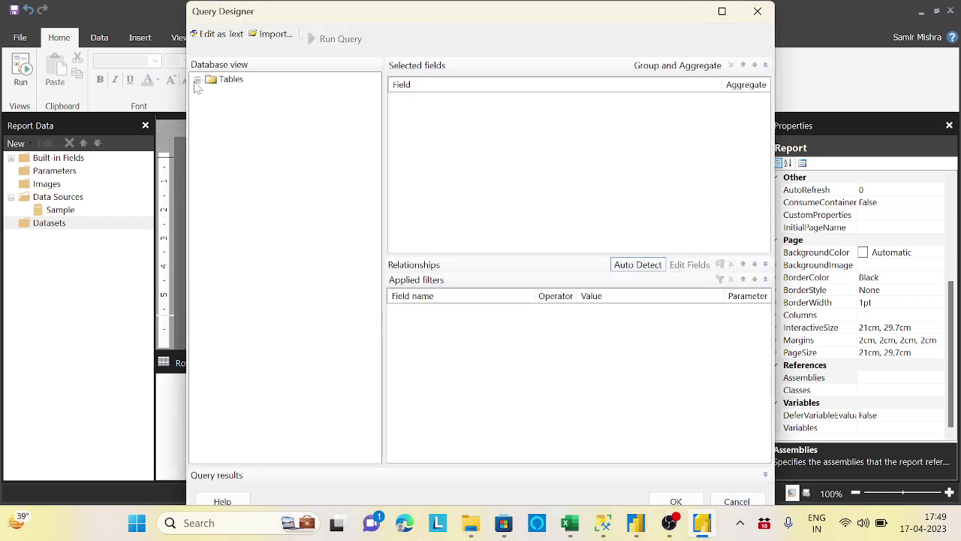
left_click(197, 79)
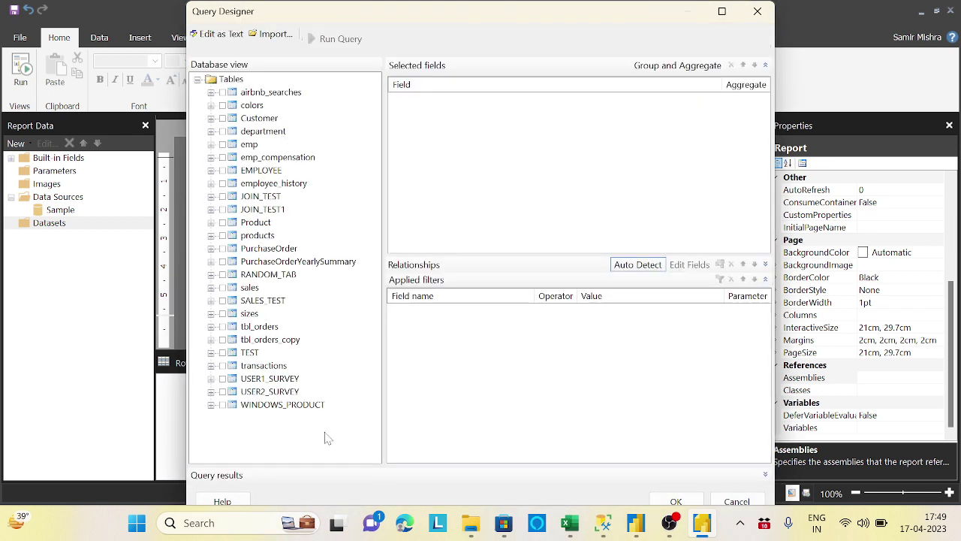
left_click(758, 15)
left_click(326, 254)
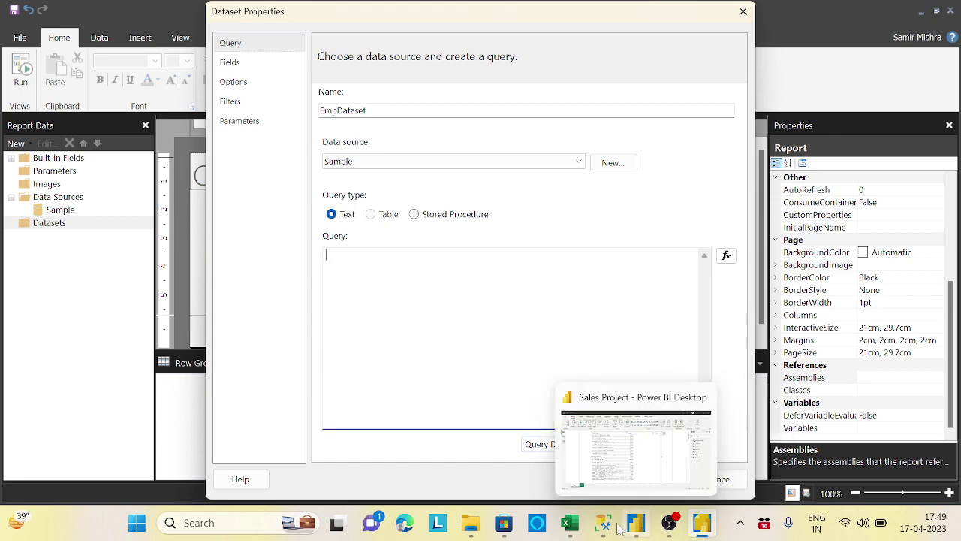
- Copy the SELECT query on the EMPLOYEE table from SQL Server Management Studio and paste it as the EmpDataset query
mouse_move(600, 525)
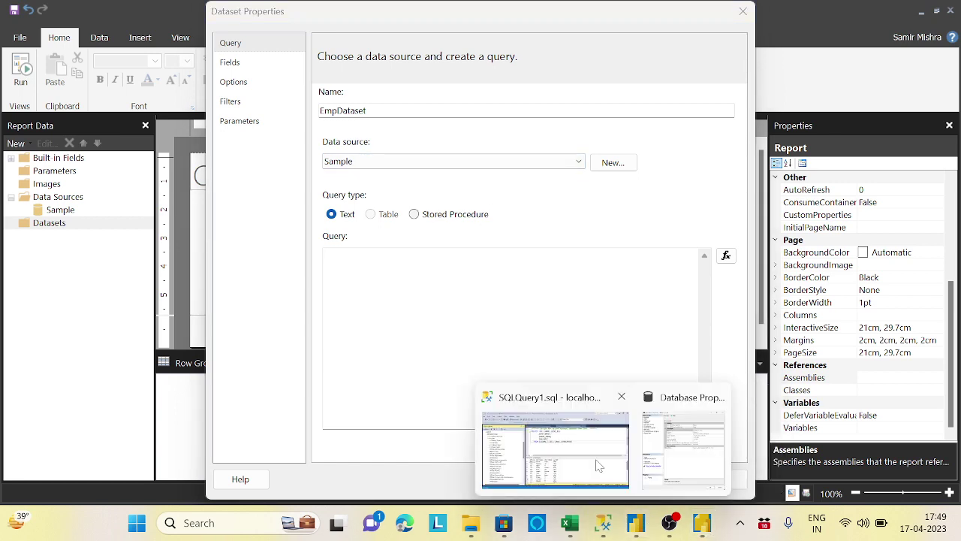
left_click(613, 484)
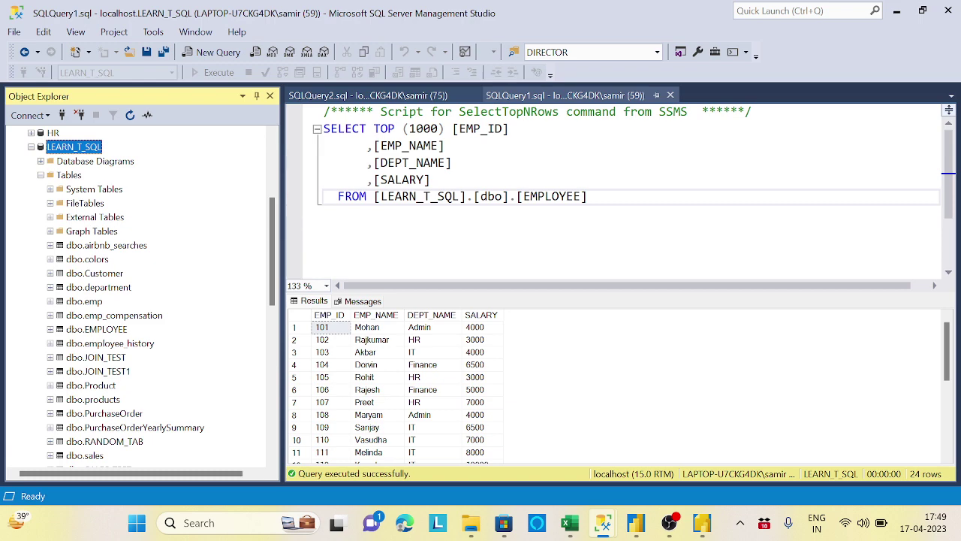
left_click_drag(323, 128, 589, 196)
key("ctrl+c")
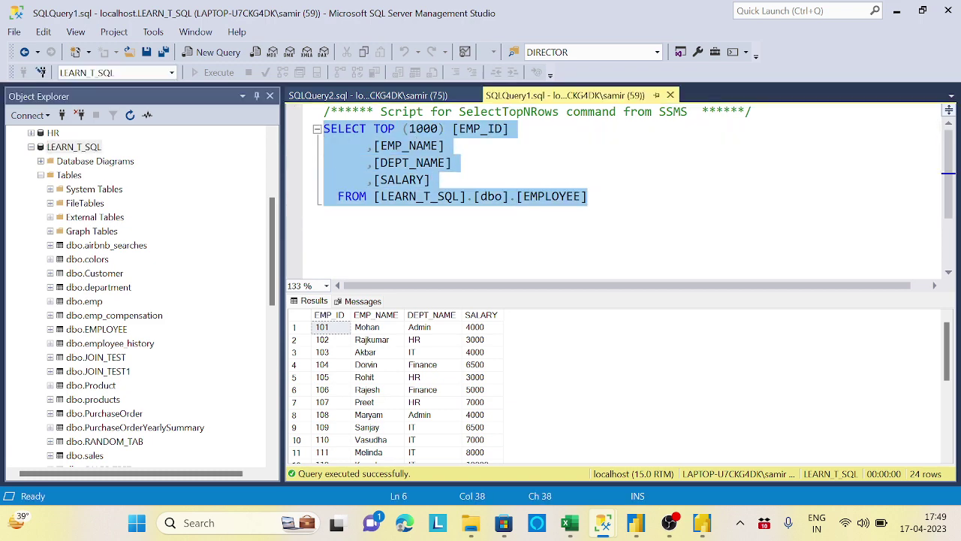
key("alt+Tab")
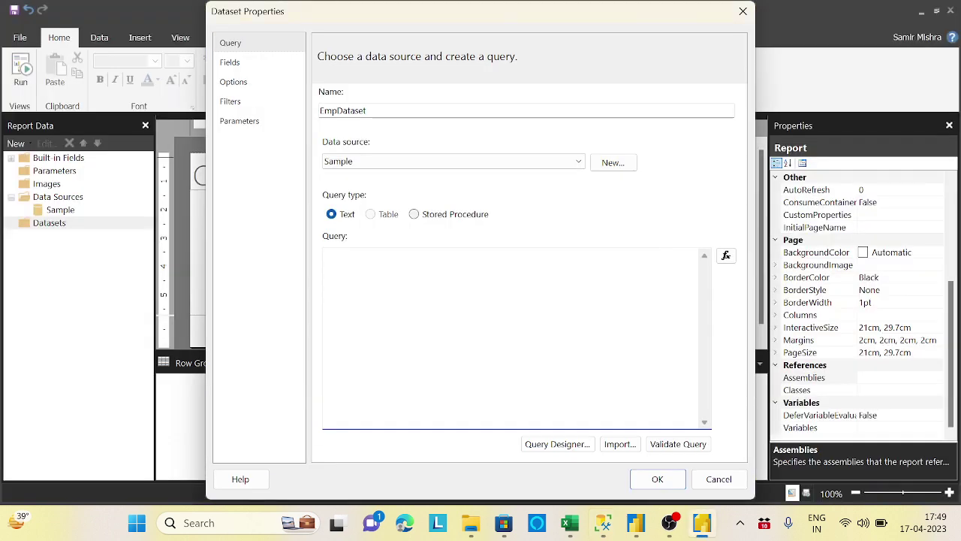
left_click(325, 255)
key("ctrl+v")
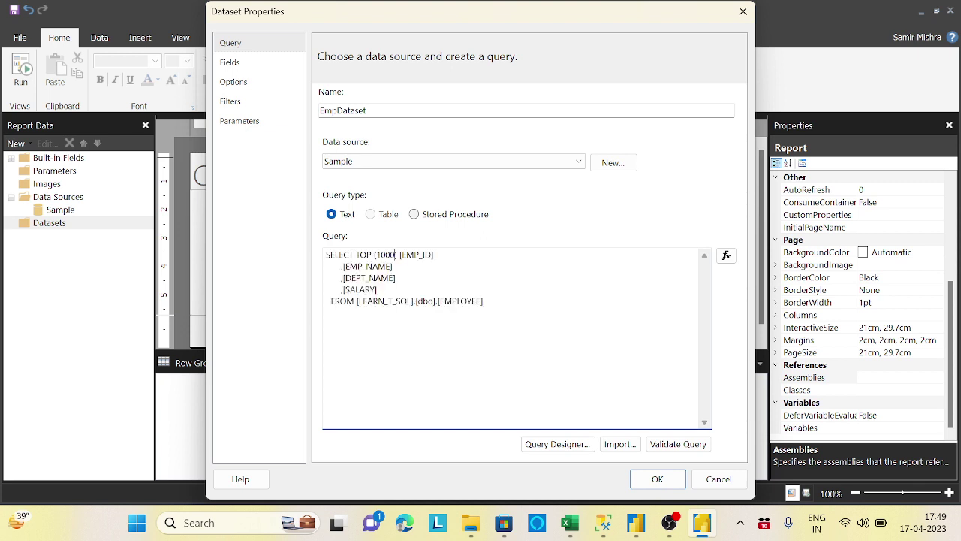
- Remove TOP (1000) from the dataset query and put [EMP_ID] on its own line below SELECT
key("BackSpace")
key("BackSpace")
key("BackSpace")
key("BackSpace")
key("BackSpace")
key("BackSpace")
key("BackSpace")
key("BackSpace")
key("BackSpace")
key("BackSpace")
key("BackSpace")
key("Return")
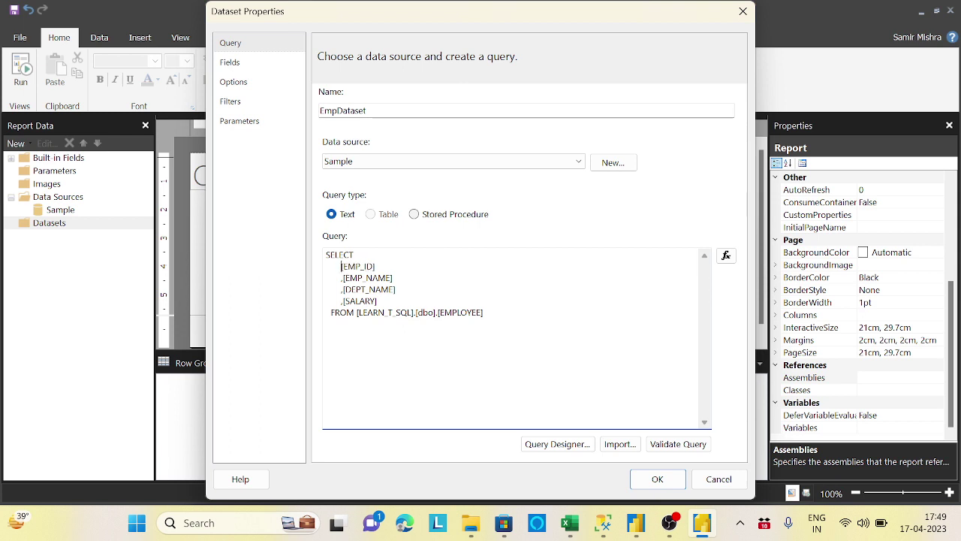
- Validate the EmpDataset query and save the dataset
left_click(678, 444)
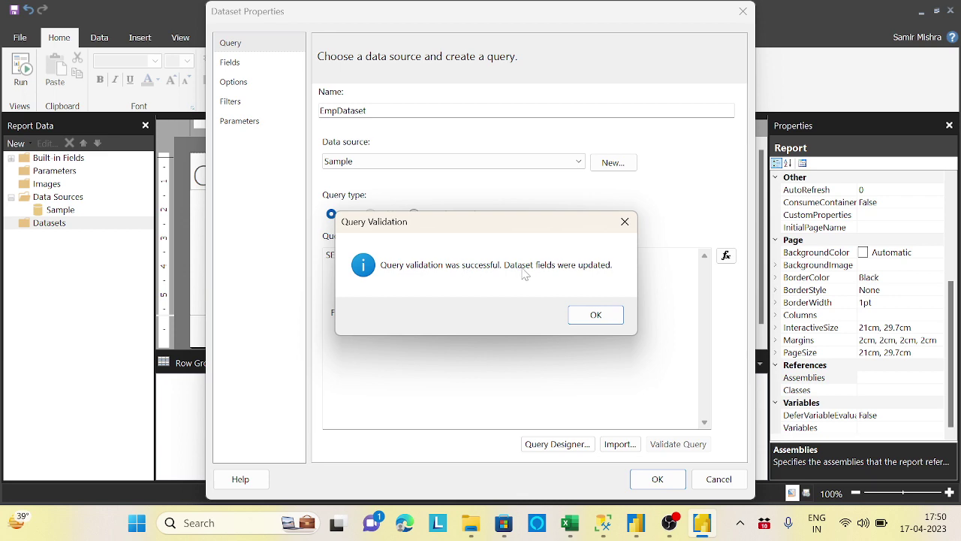
left_click(598, 323)
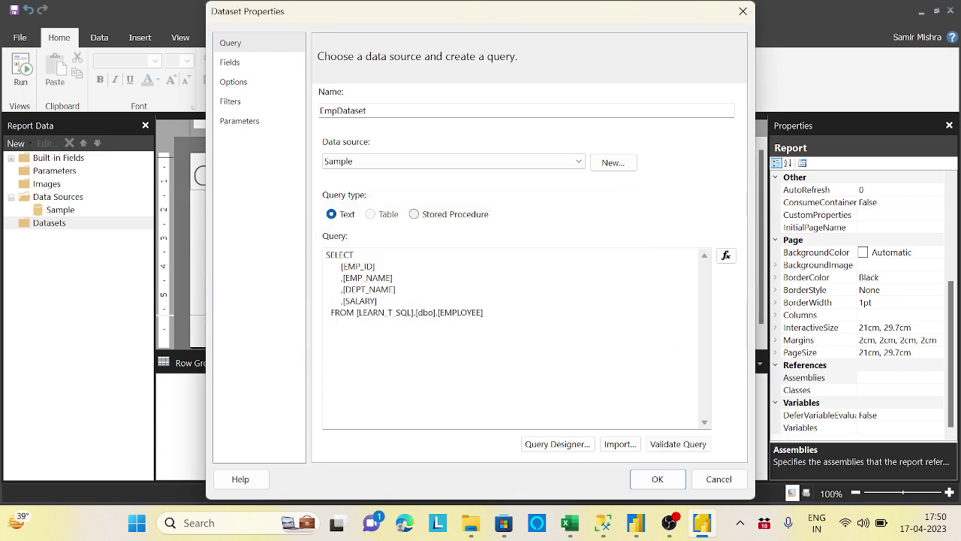
left_click(658, 479)
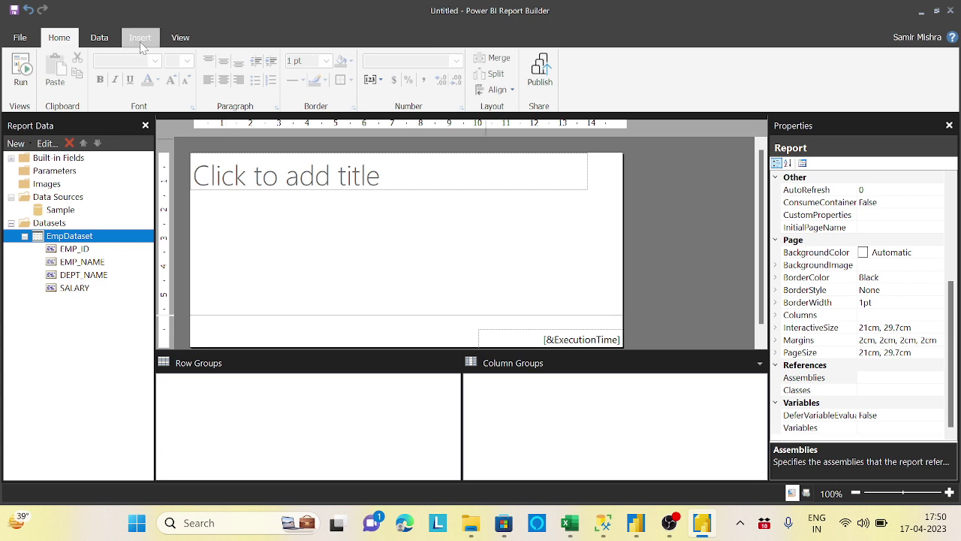
- Hide the Grouping and Properties panes to leave more room for the report design surface
left_click(181, 39)
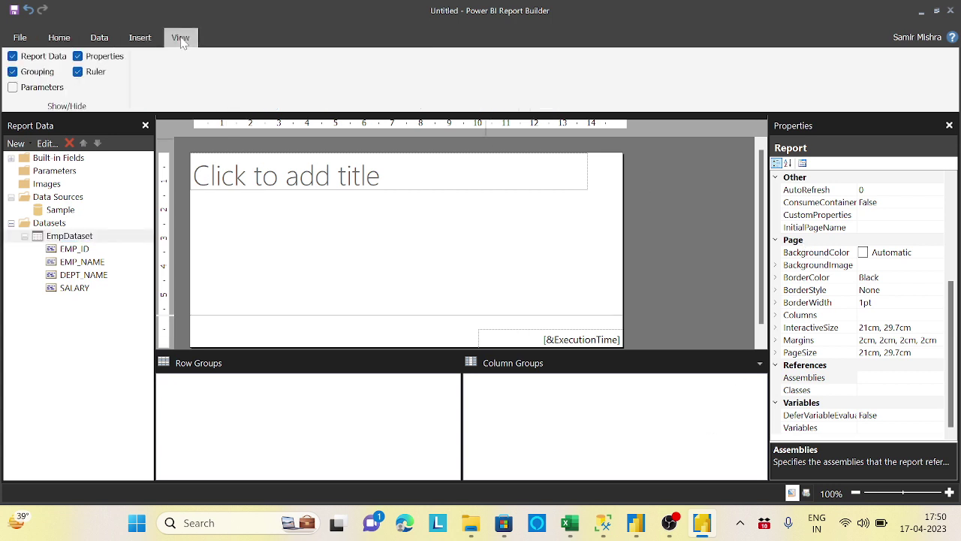
left_click(13, 72)
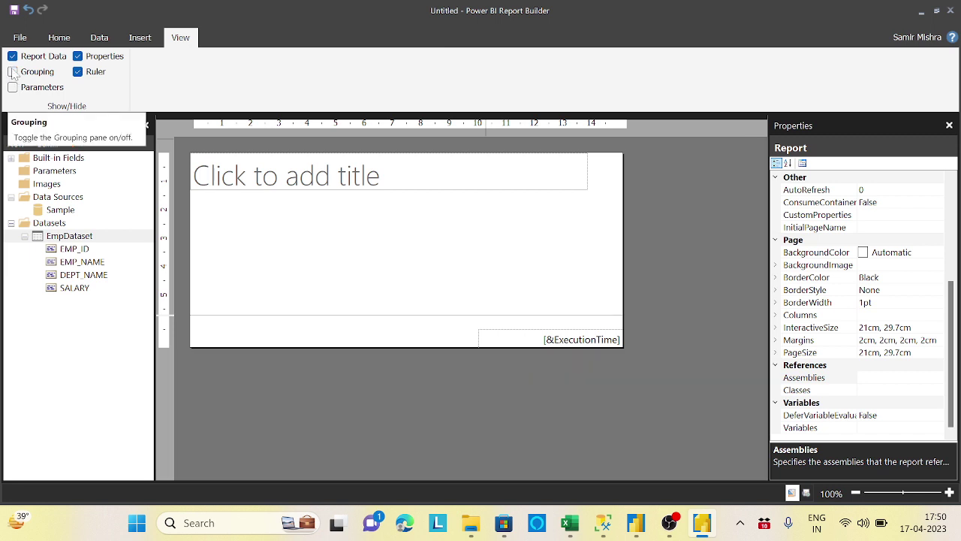
left_click(79, 58)
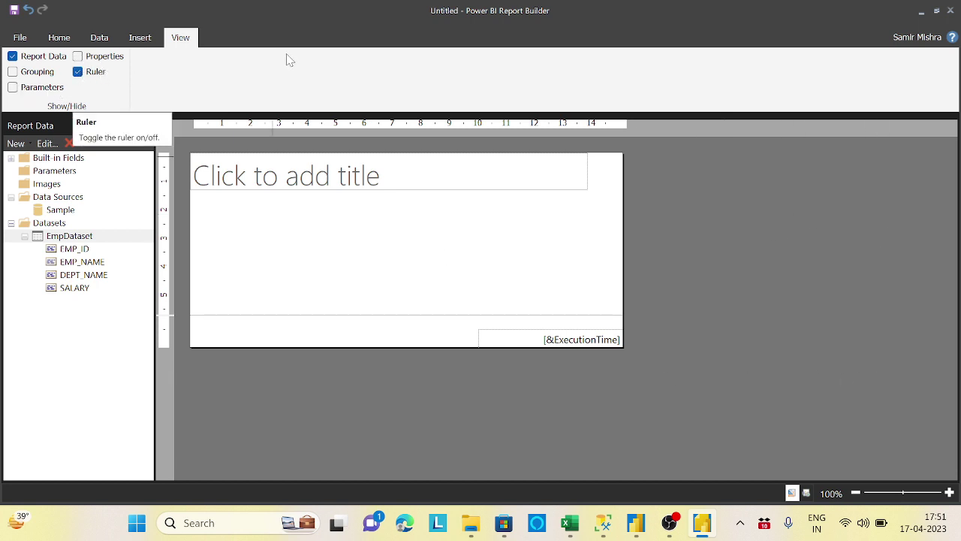
left_click(56, 41)
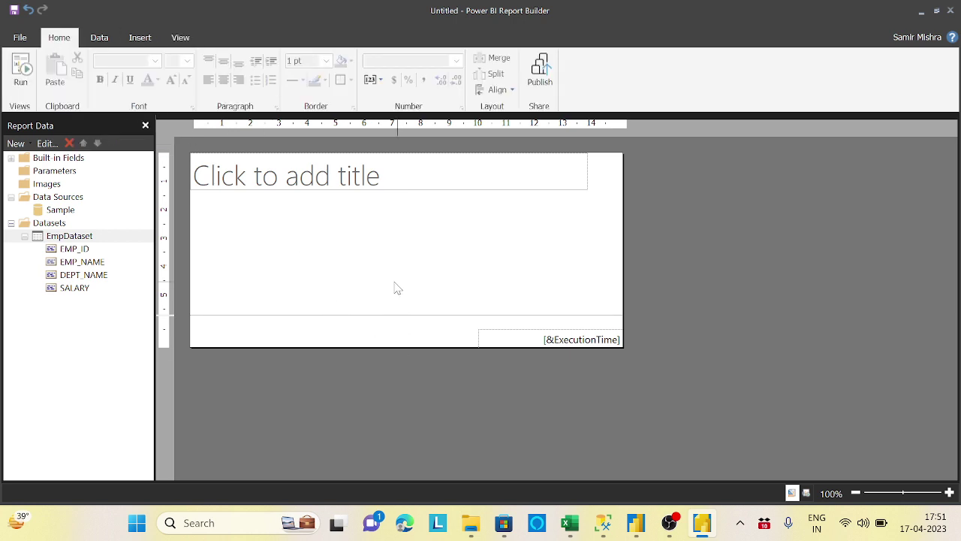
left_click(141, 39)
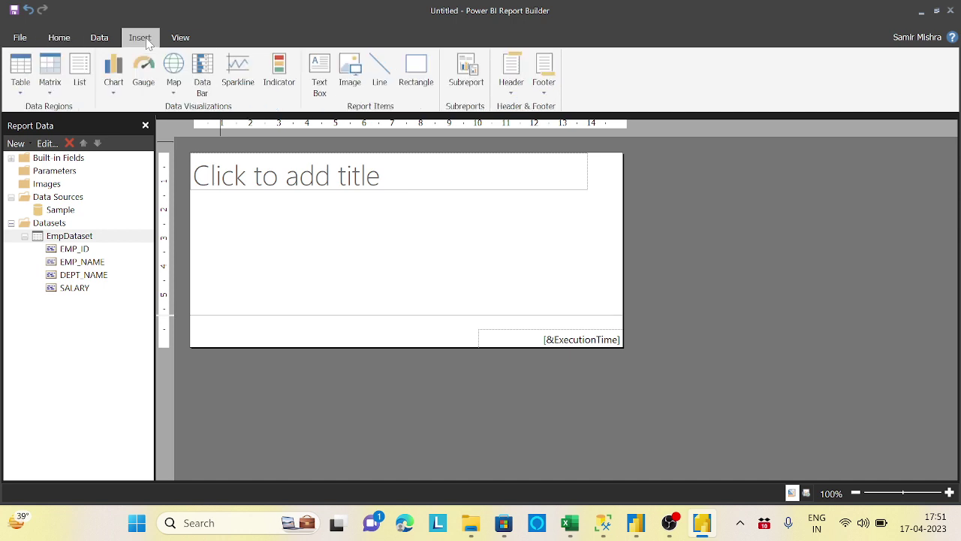
left_click(21, 93)
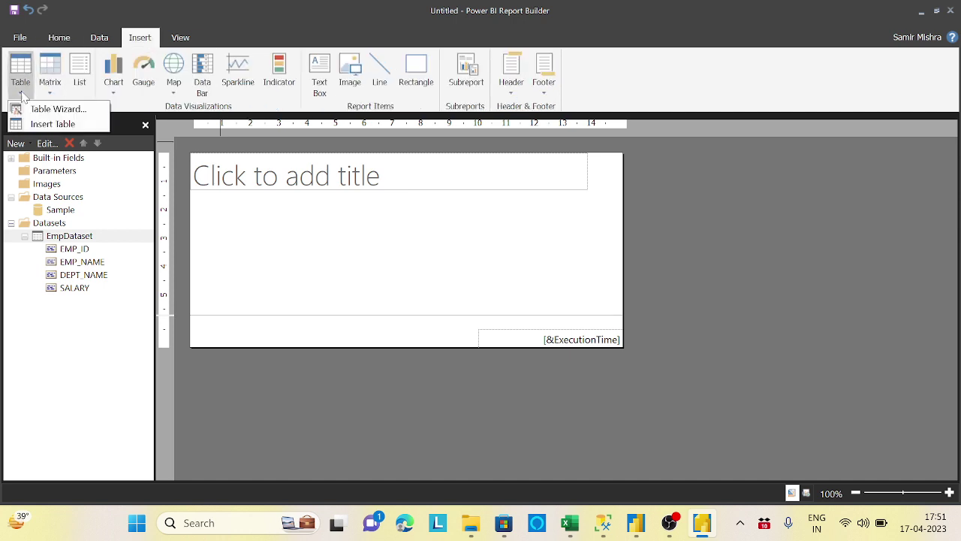
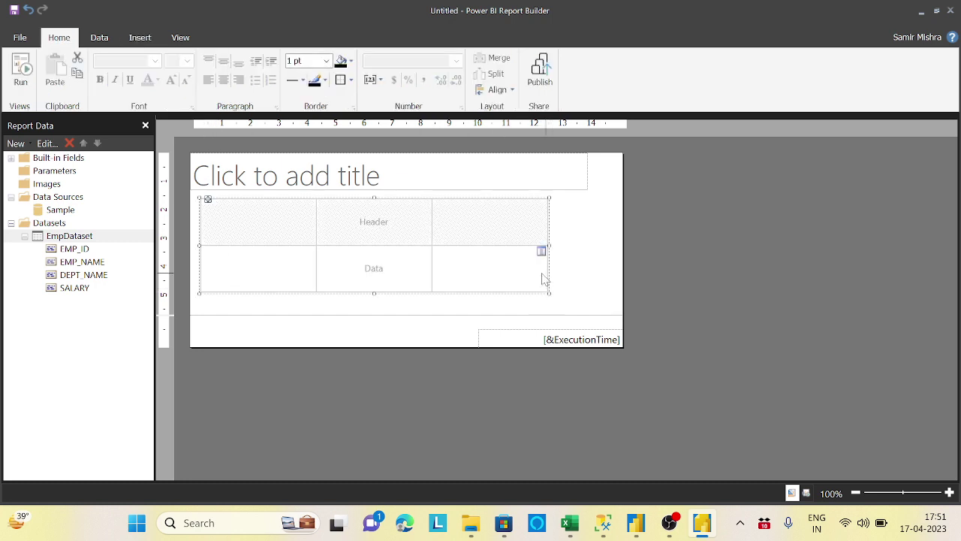
left_click(549, 299)
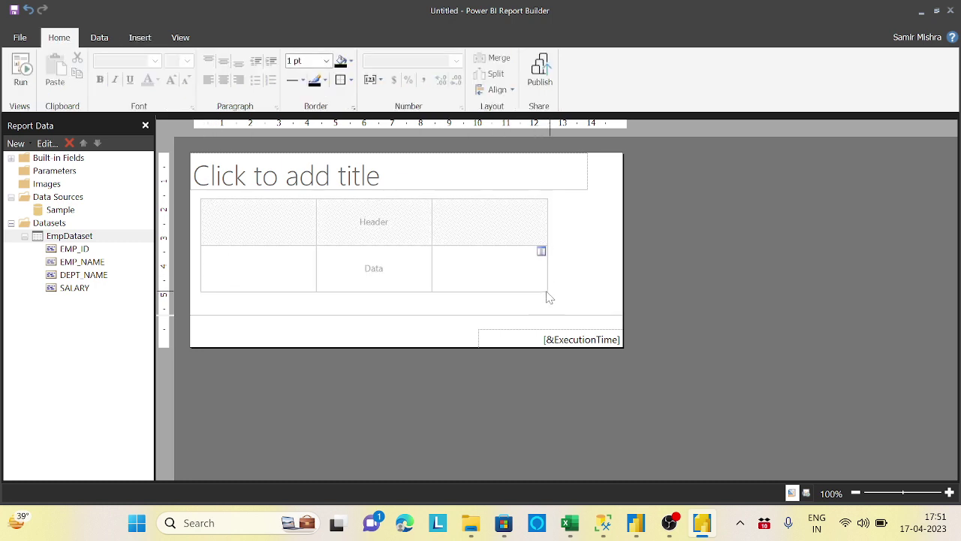
left_click(543, 290)
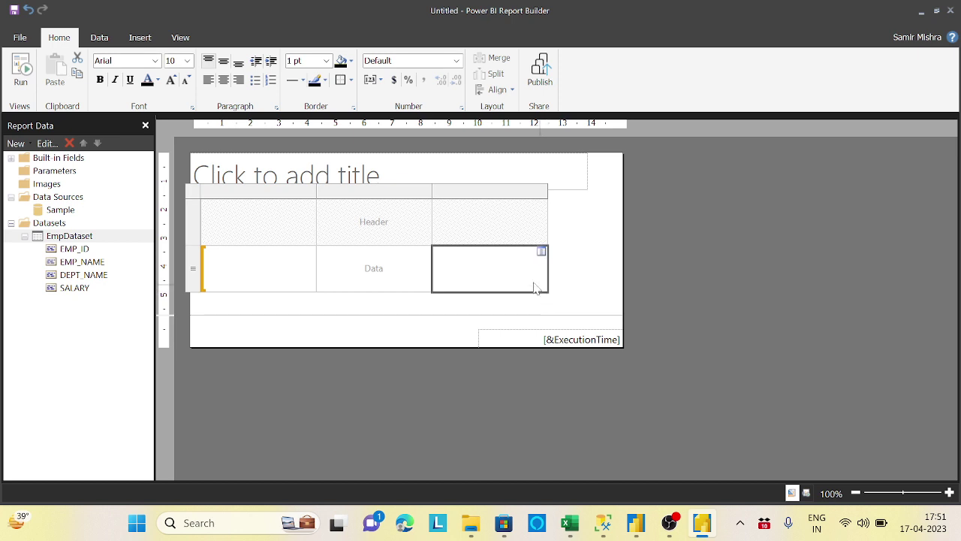
left_click(192, 198)
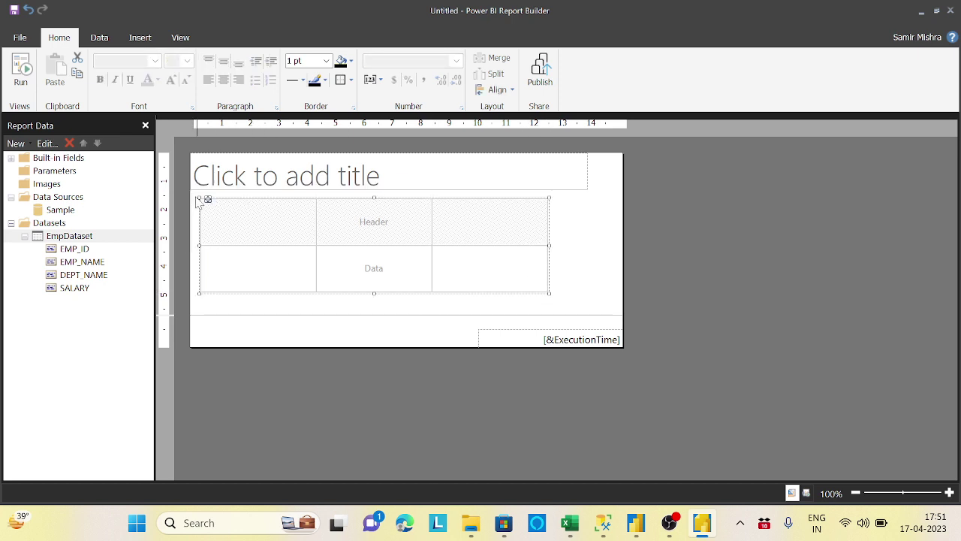
key("Delete")
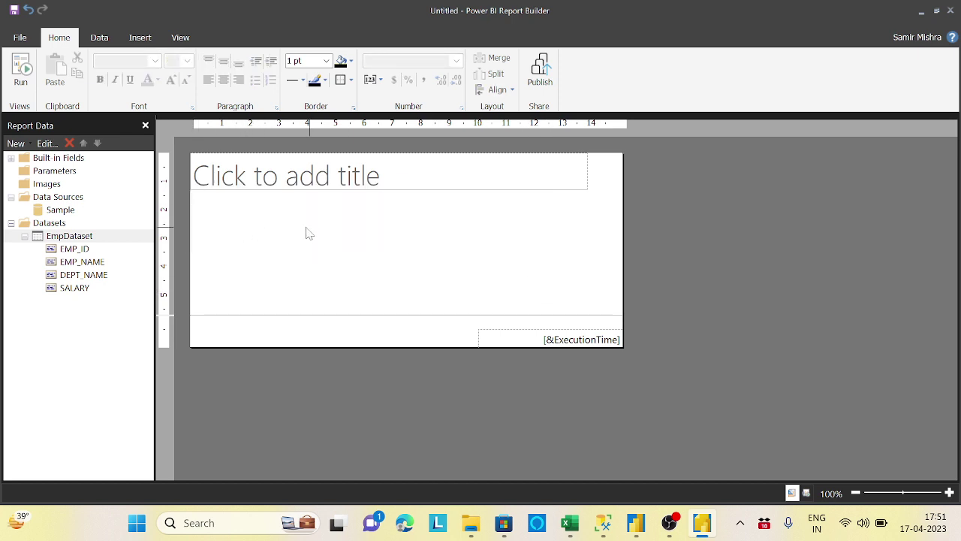
right_click(307, 234)
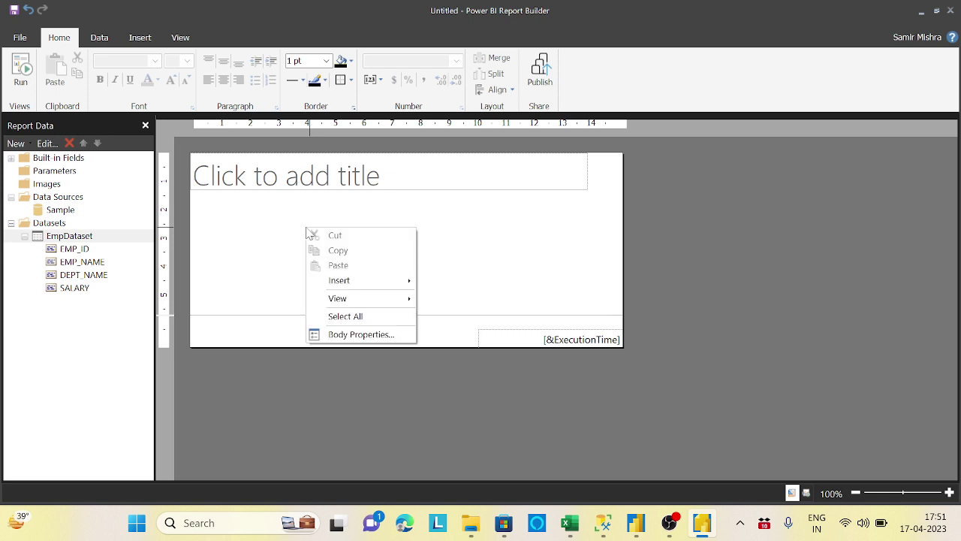
mouse_move(347, 282)
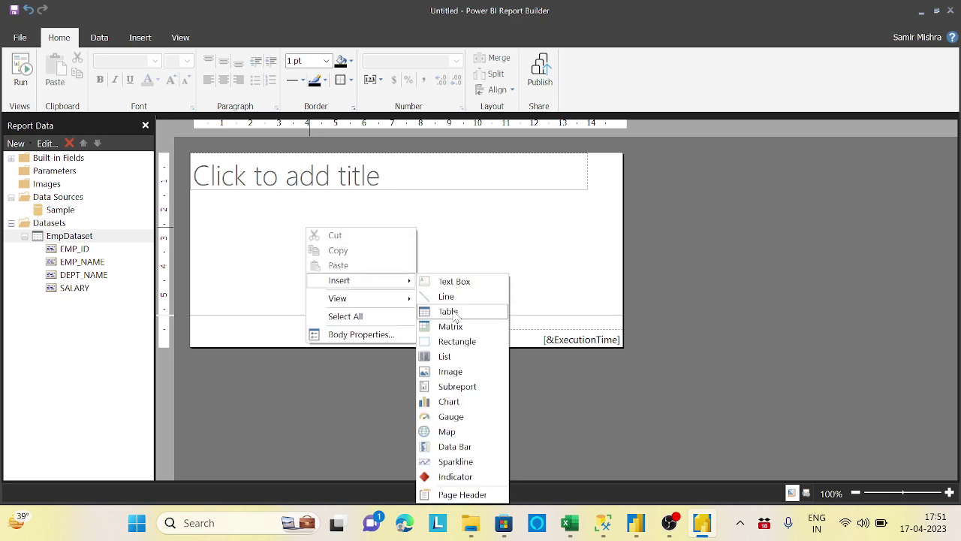
left_click(549, 236)
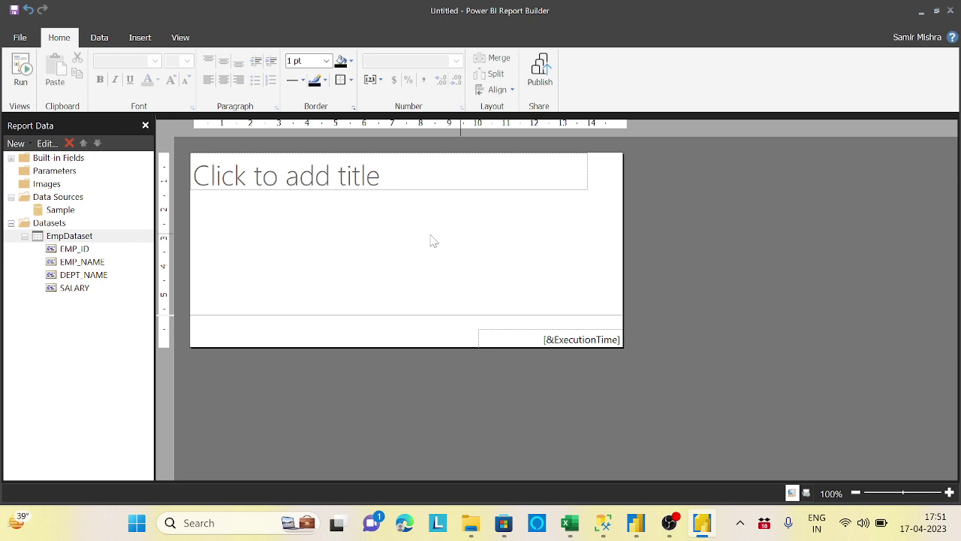
- Insert a table in the report body, move it just below the title and enlarge it to about 13 by 3 cm
right_click(328, 224)
mouse_move(409, 278)
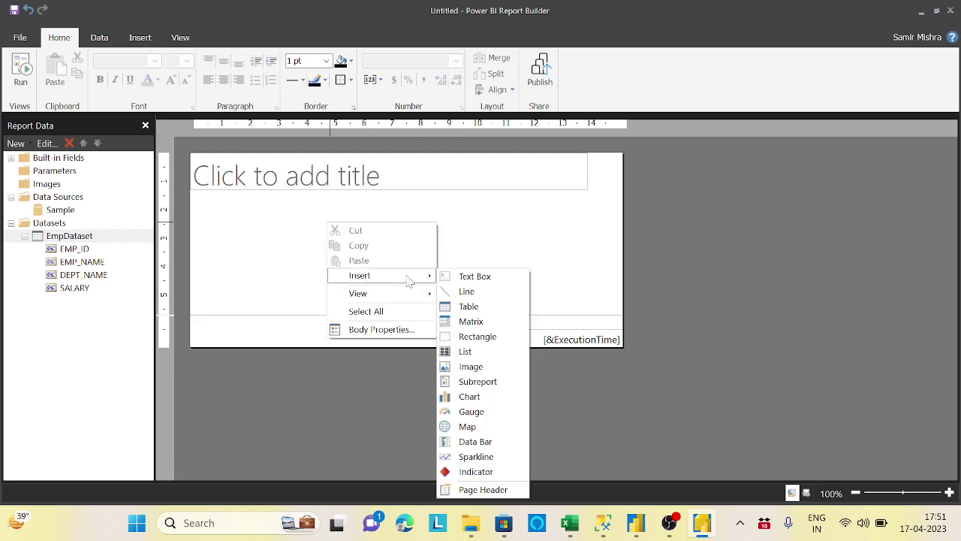
left_click(469, 307)
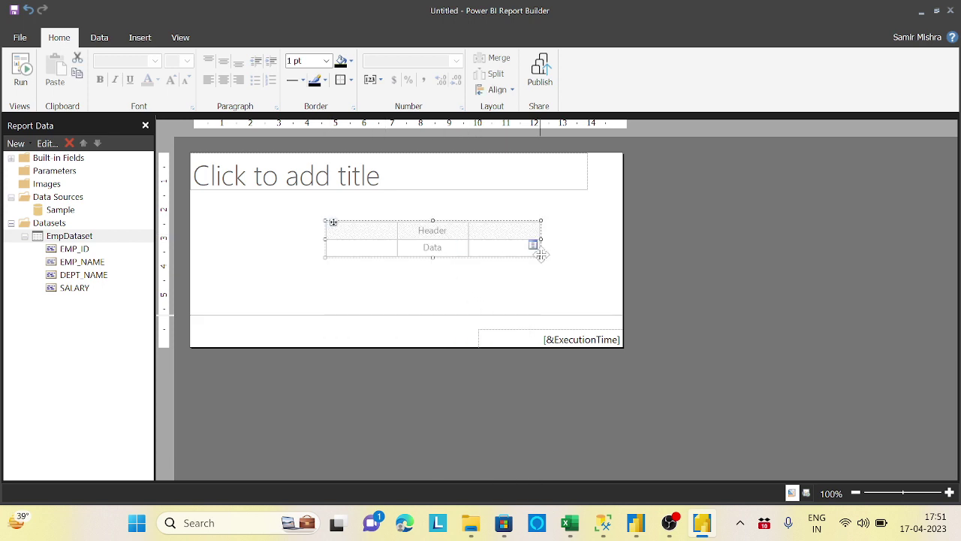
left_click_drag(334, 223, 223, 203)
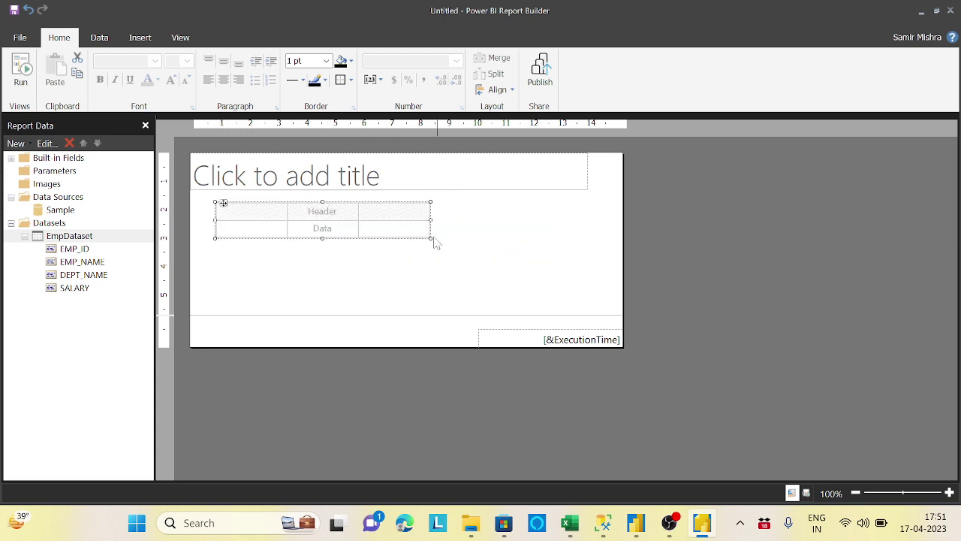
left_click_drag(429, 238, 588, 283)
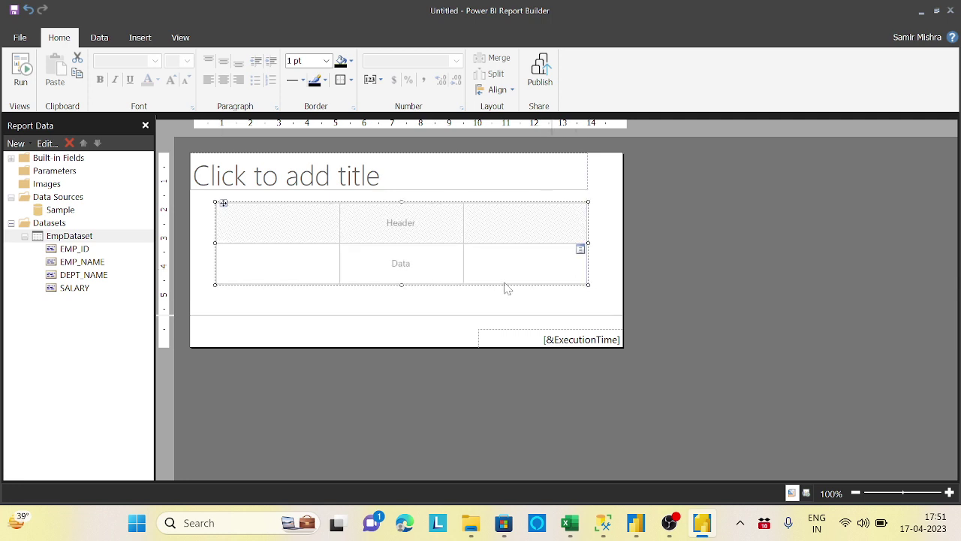
- Assign EMP_ID, EMP_NAME and DEPT_NAME to the first, second and third data cells of the table
left_click(334, 251)
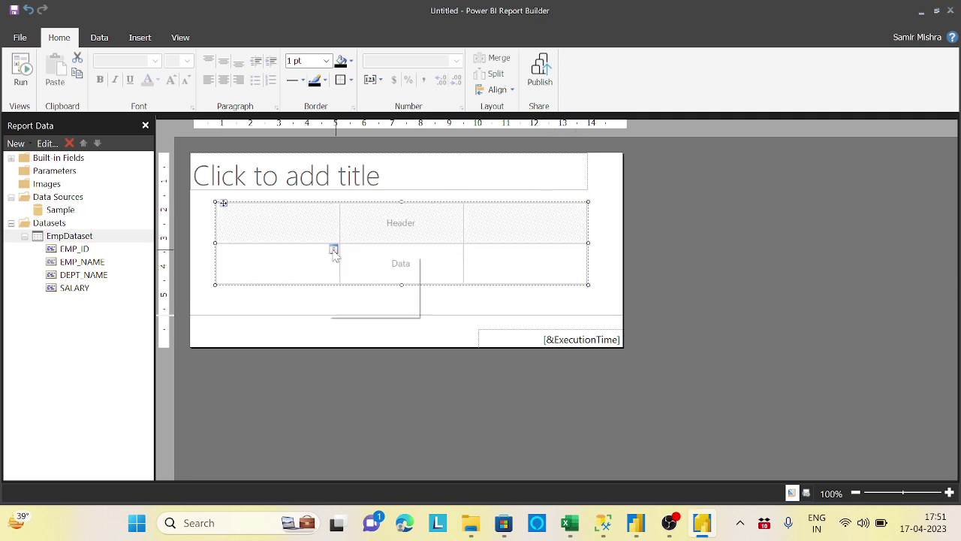
left_click(364, 266)
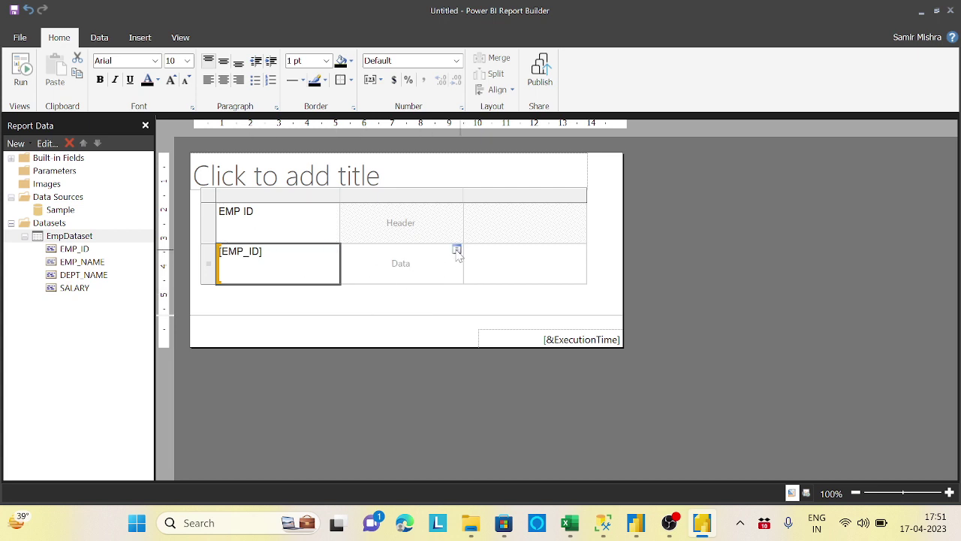
left_click(458, 251)
left_click(489, 280)
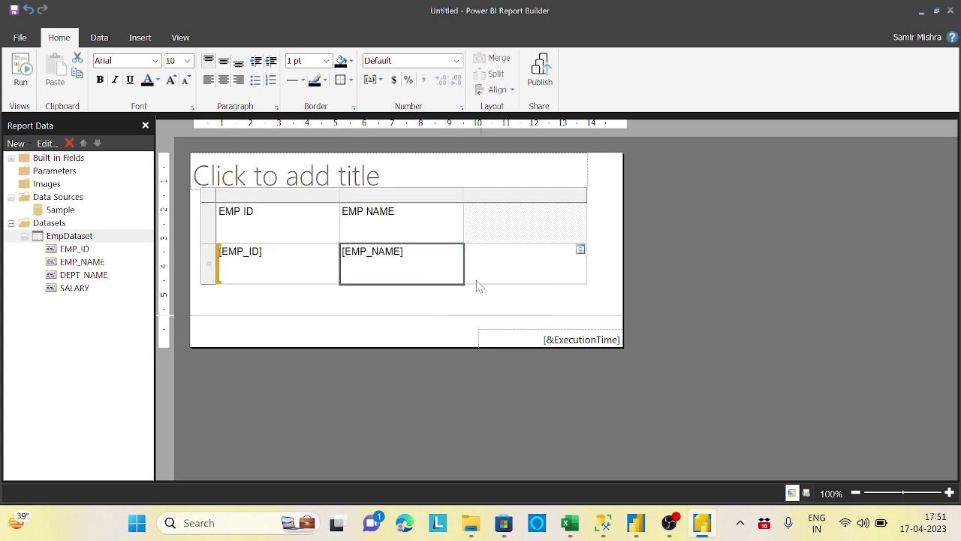
left_click(581, 250)
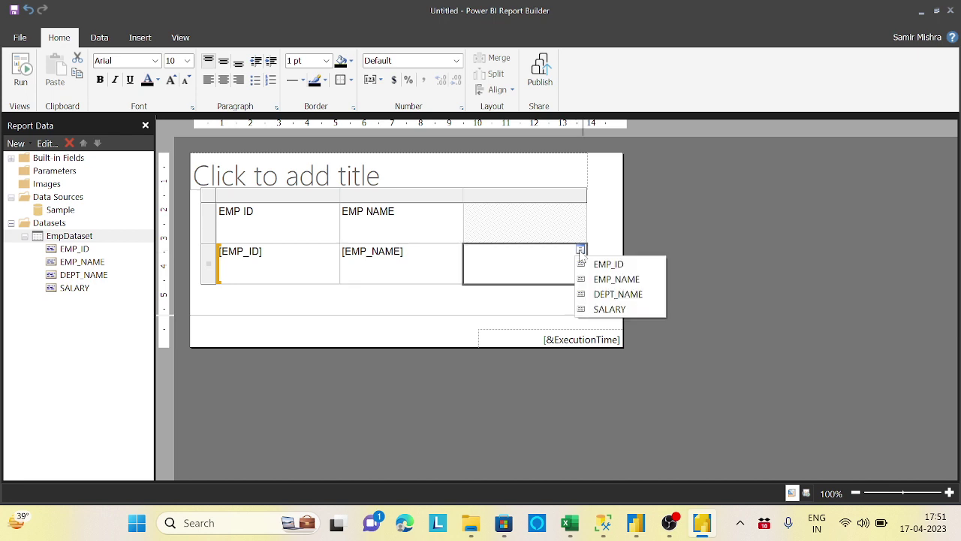
left_click(617, 294)
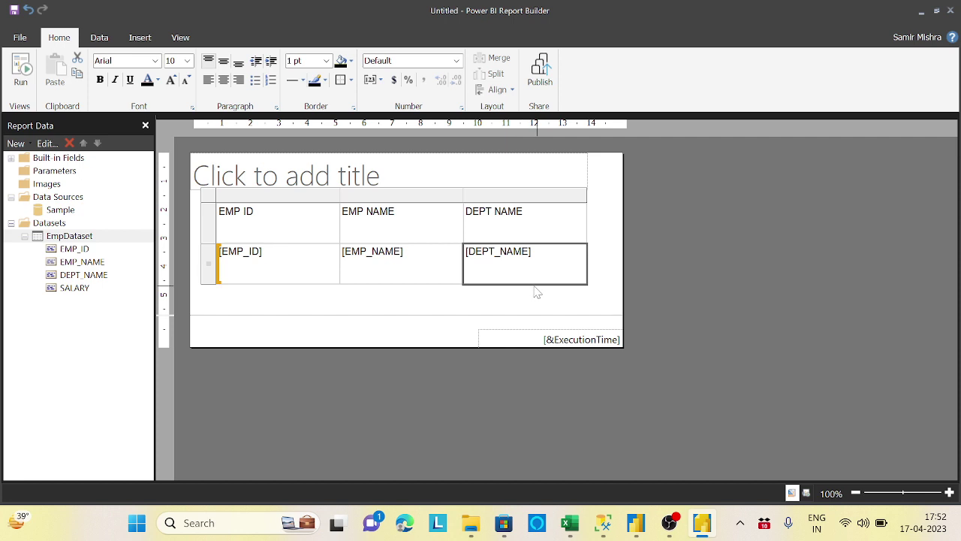
- Insert a column to the right of DEPT NAME and assign the SALARY field to its data cell
left_click(566, 197)
right_click(567, 198)
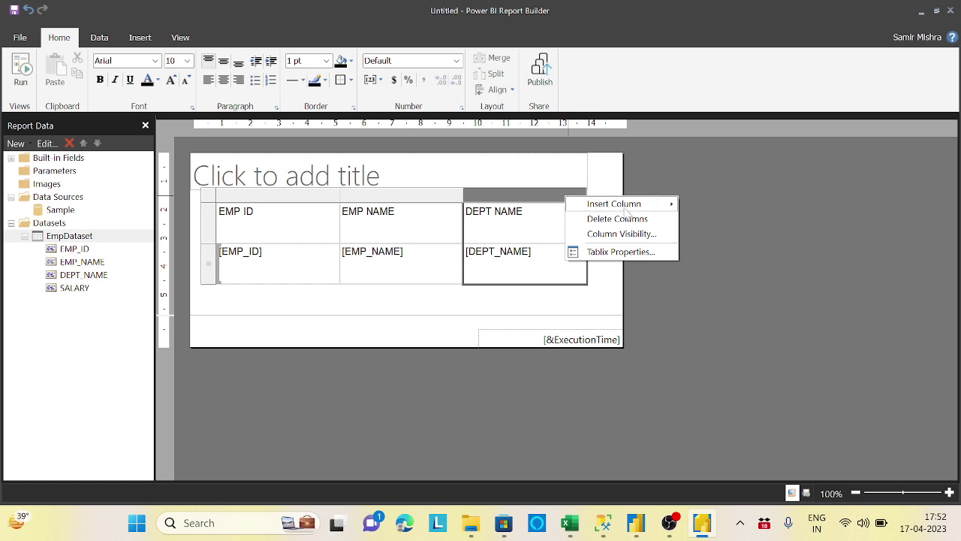
mouse_move(626, 209)
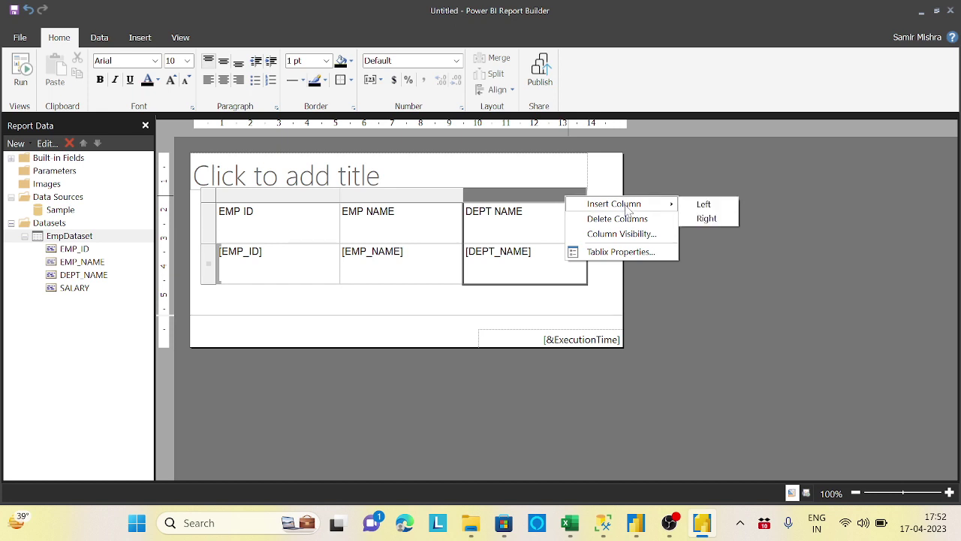
left_click(705, 219)
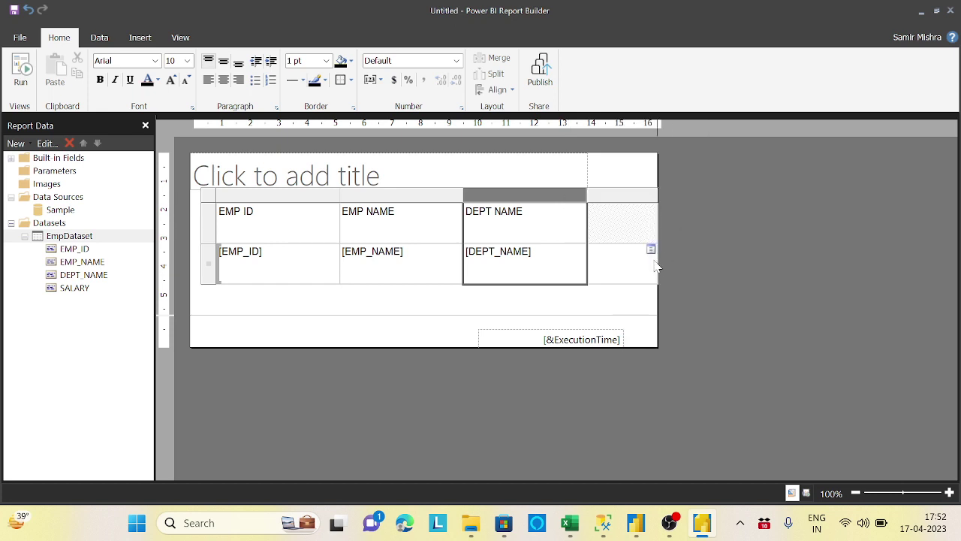
left_click(651, 250)
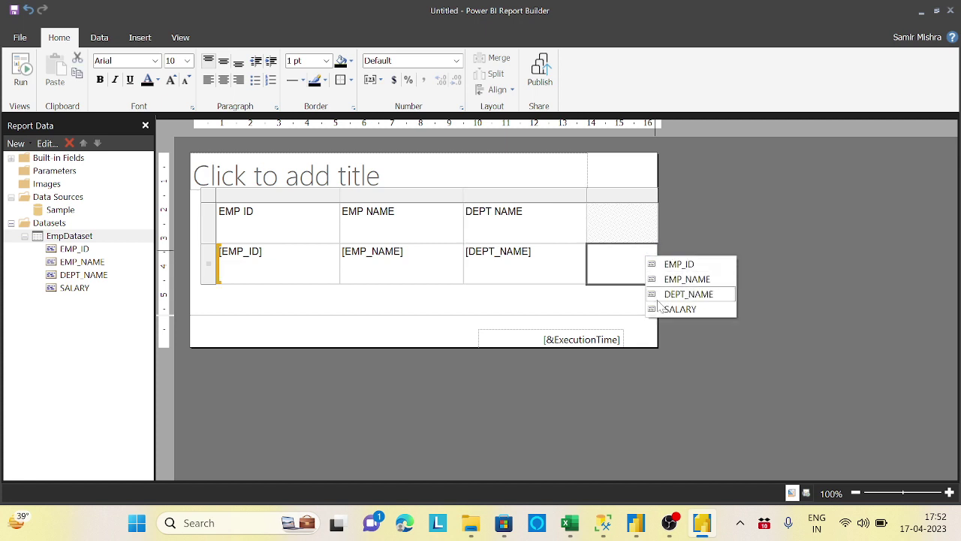
left_click(680, 310)
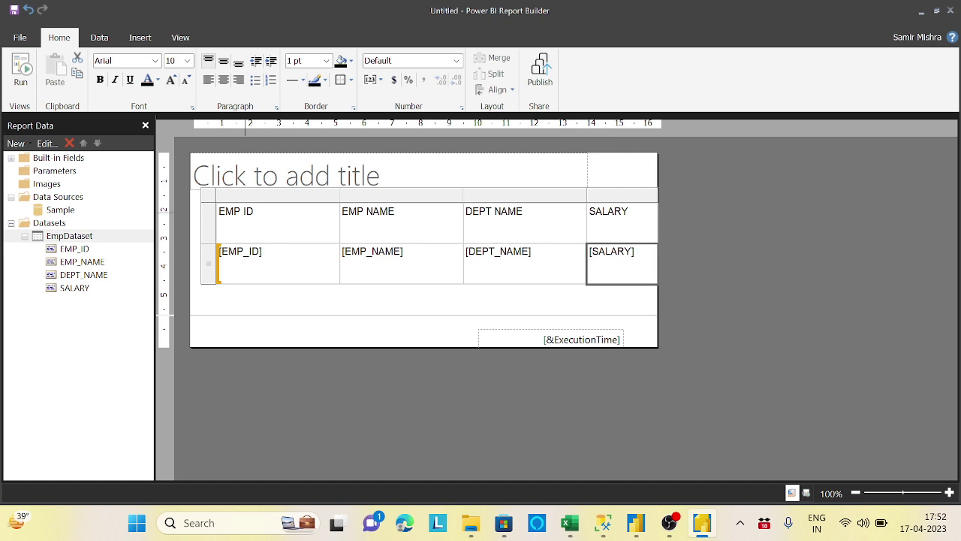
- Change the EMP ID column header text to ID
left_click(248, 213)
double_click(247, 214)
left_click(253, 211)
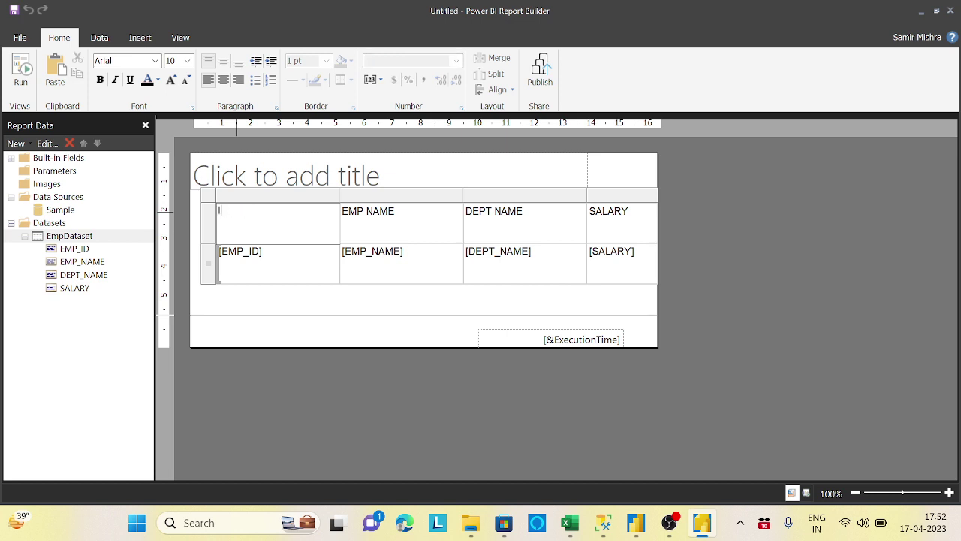
- Change the EMP NAME column header text to Name
left_click(378, 214)
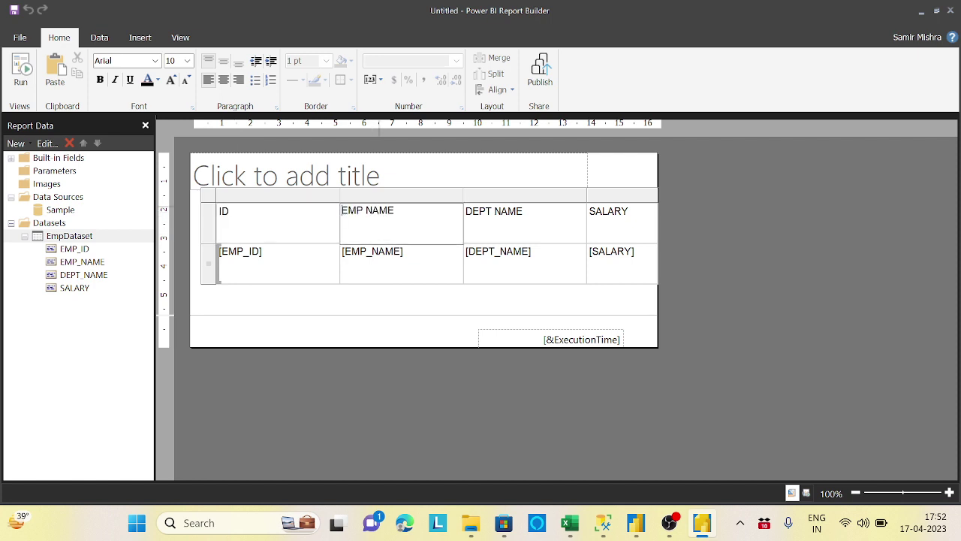
double_click(378, 214)
left_click(395, 211)
left_click_drag(395, 211, 341, 211)
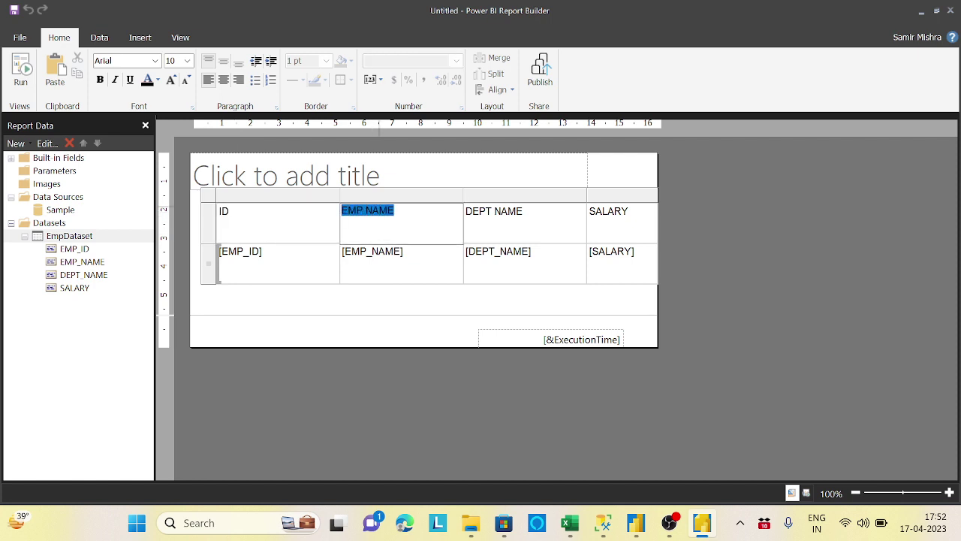
type("NM")
key("Caps_Lock")
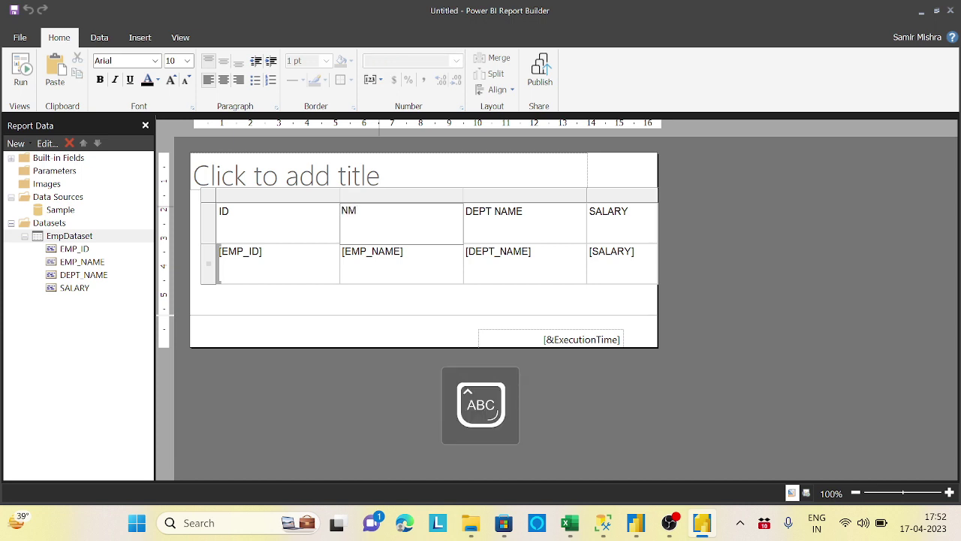
key("Caps_Lock")
- Change the DEPT NAME column header to Dept and the SALARY column header to Salary
double_click(506, 211)
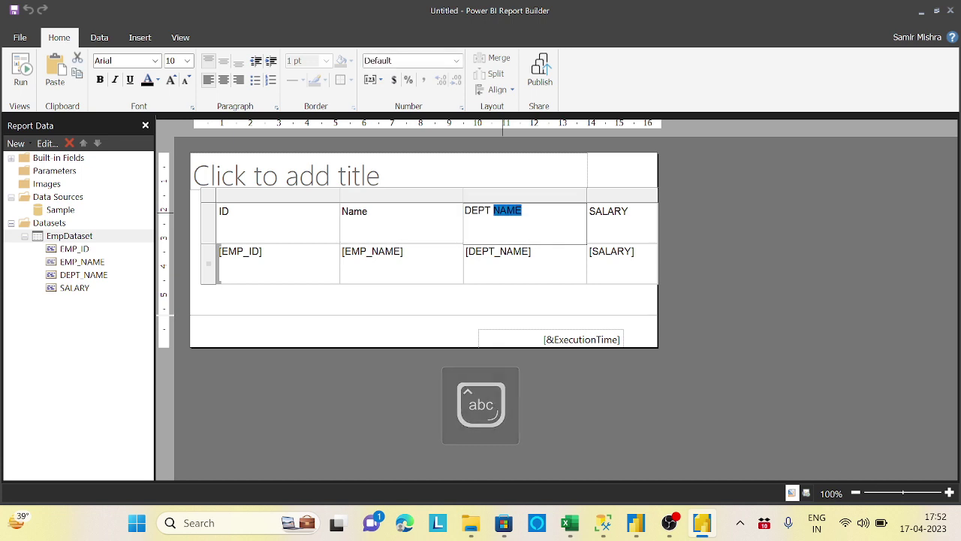
key("BackSpace")
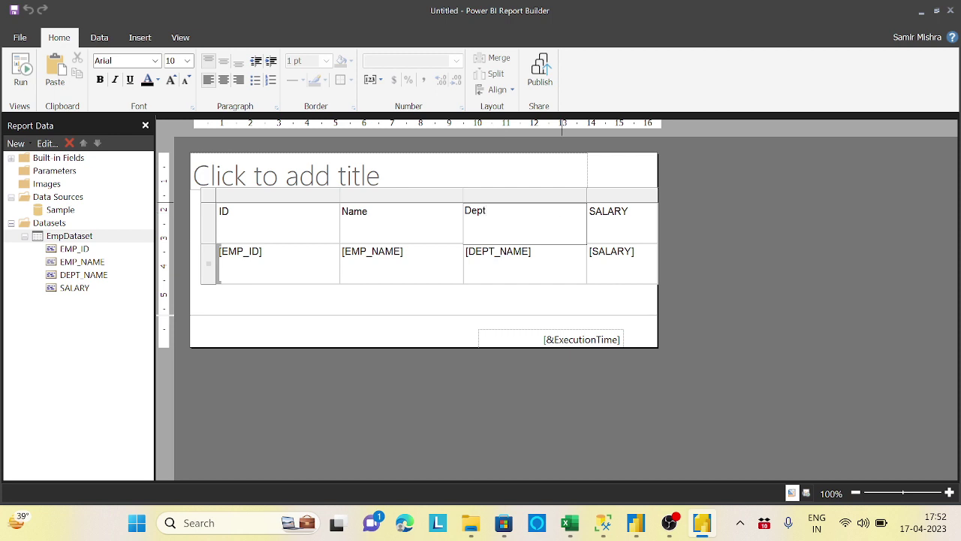
double_click(607, 210)
type("Salary")
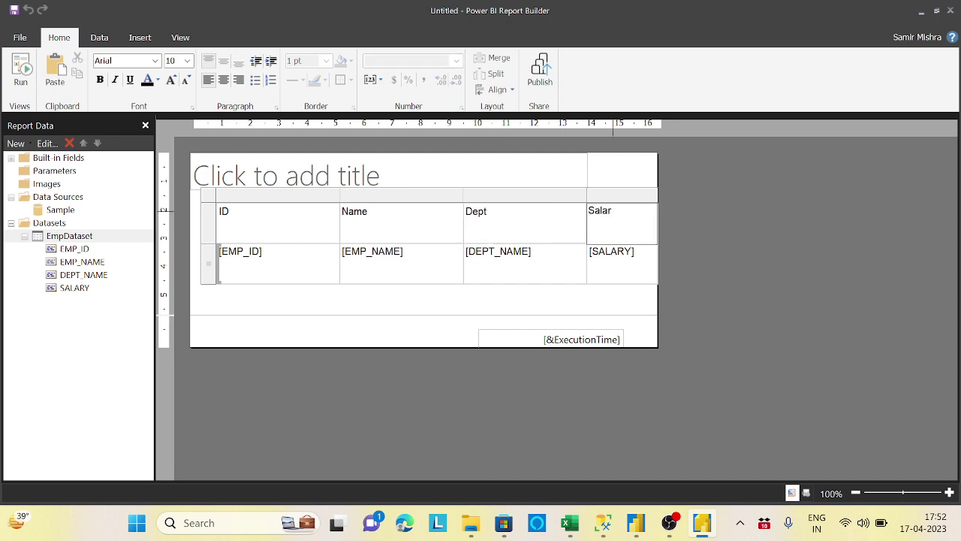
left_click(388, 326)
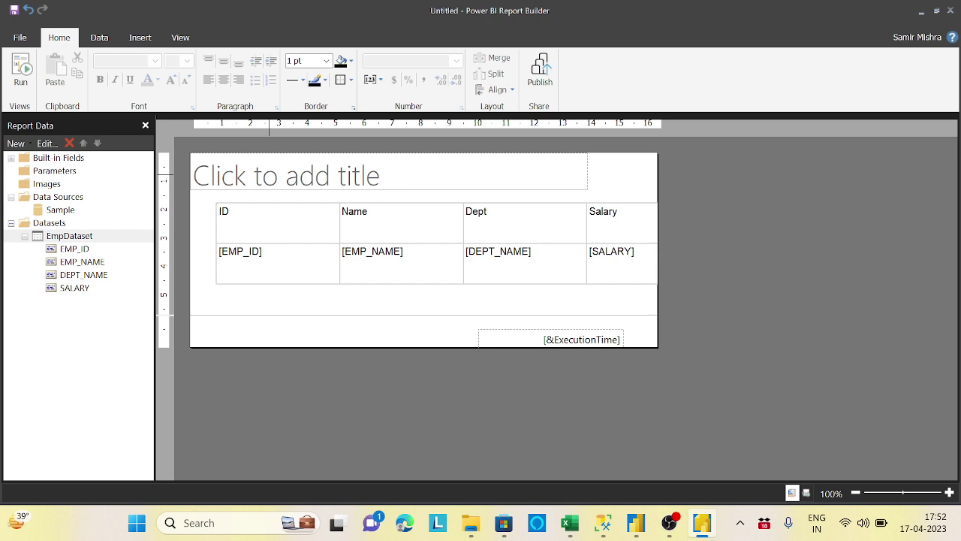
- Enter "Sample Employee Info" as the report title
left_click(193, 173)
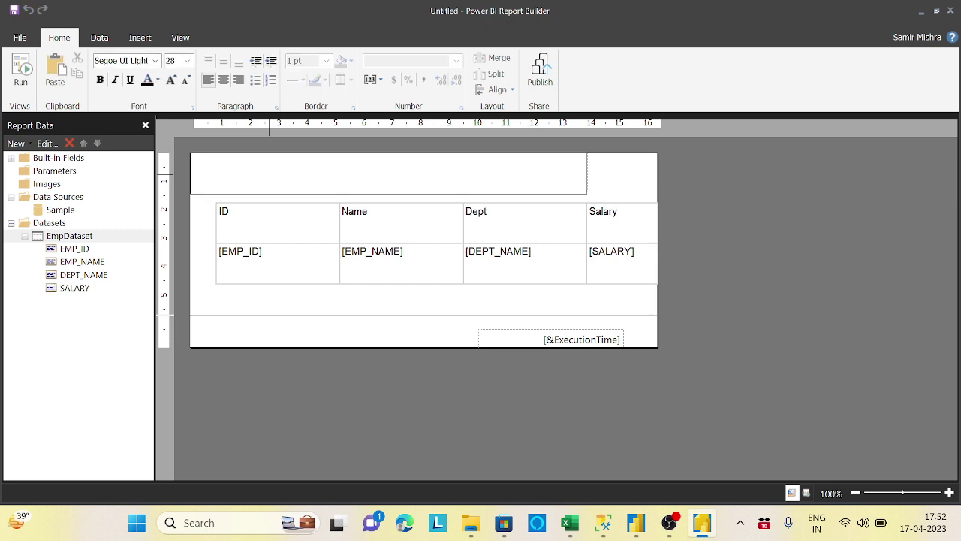
type("Samp")
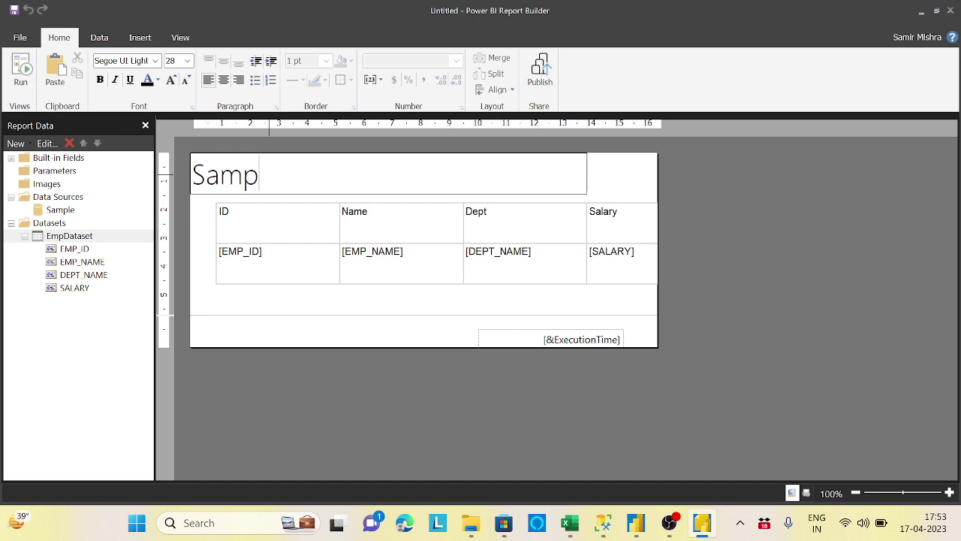
type("le Employee")
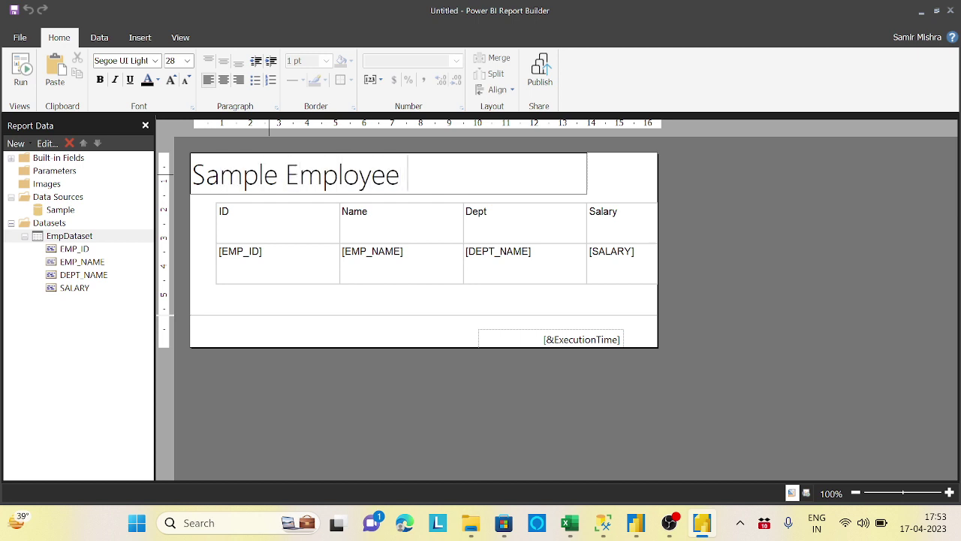
type(" Info")
key("BackSpace")
type("o")
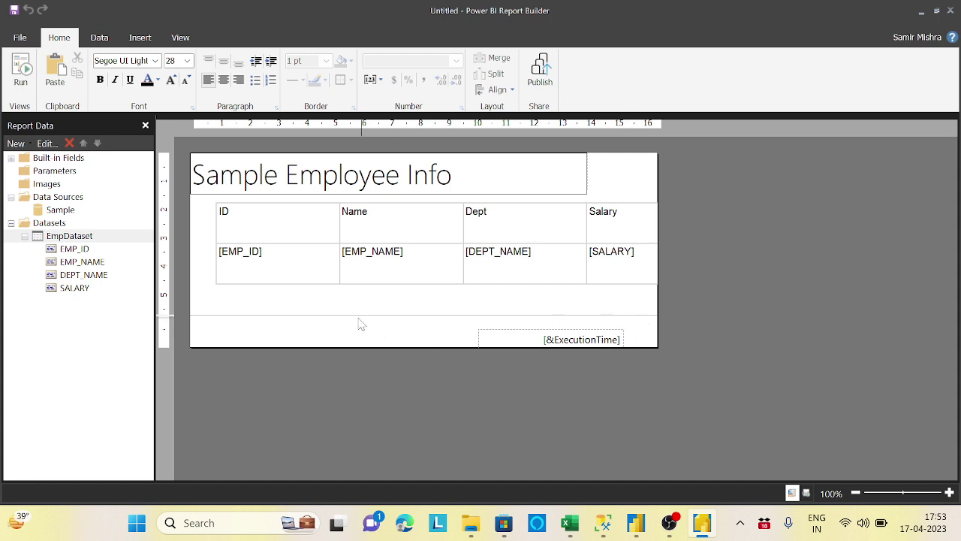
- Fill the report title text box with light pink
left_click(589, 182)
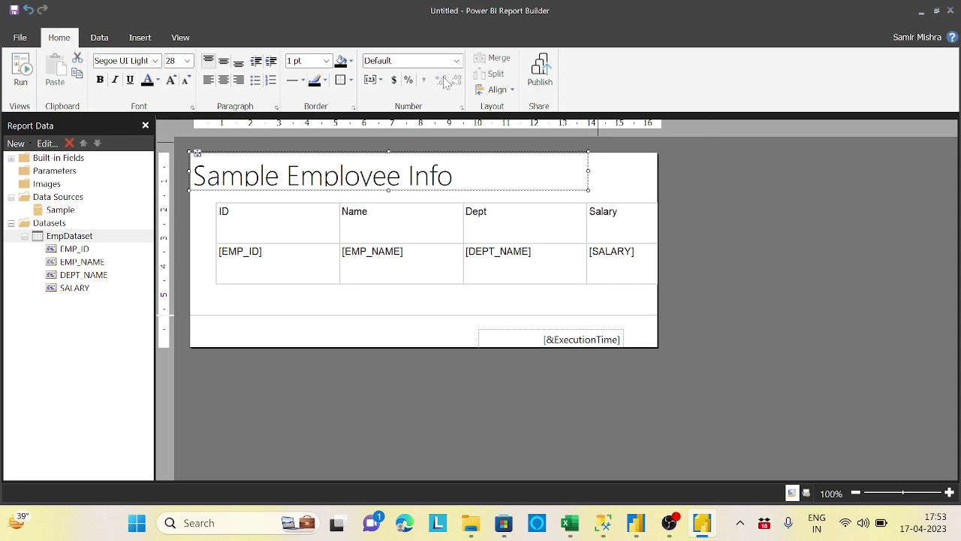
left_click(351, 61)
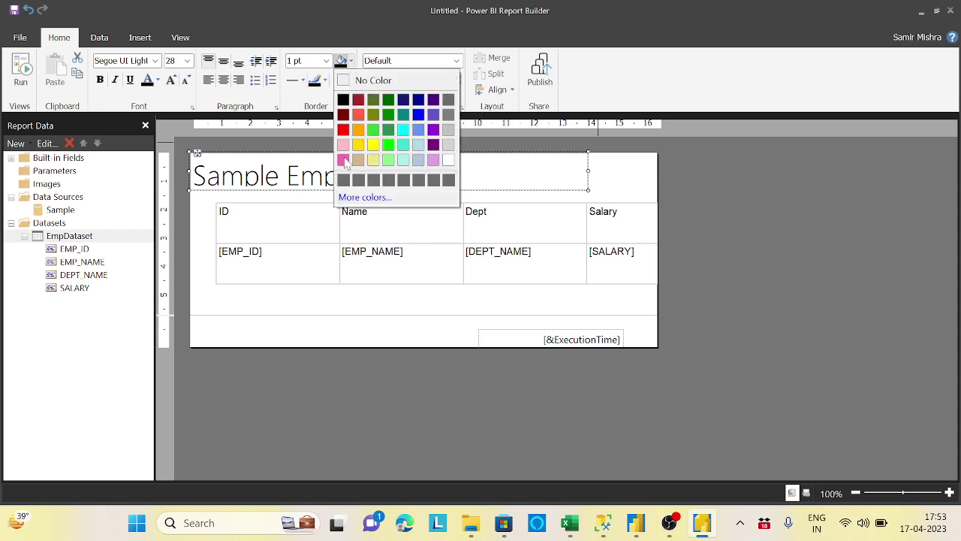
left_click(343, 145)
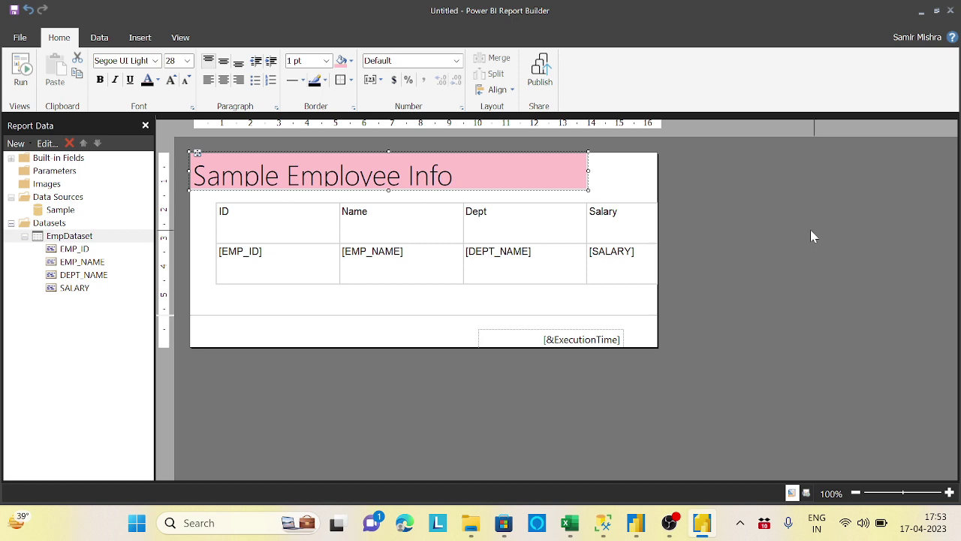
- Show the Properties pane and set the report title's BackgroundColor to CornflowerBlue
left_click(181, 41)
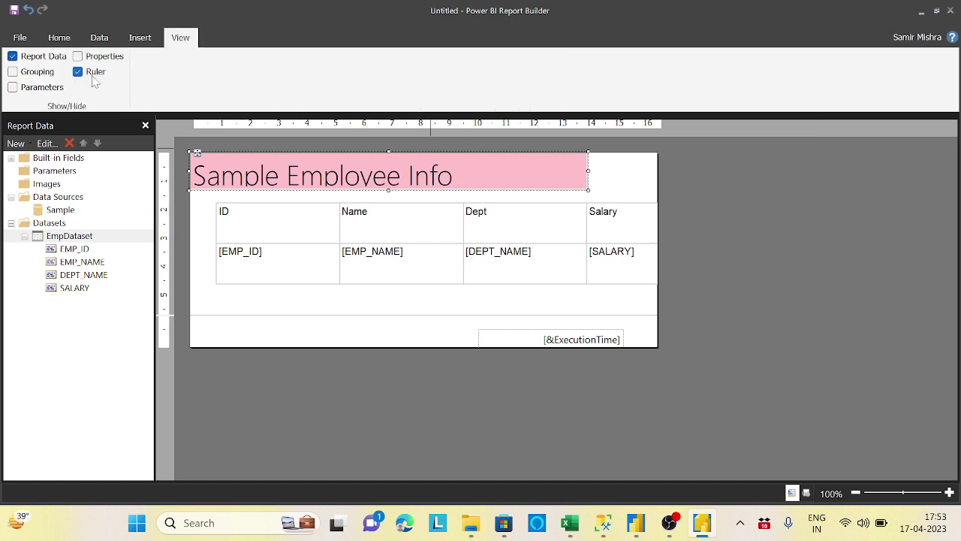
left_click(78, 57)
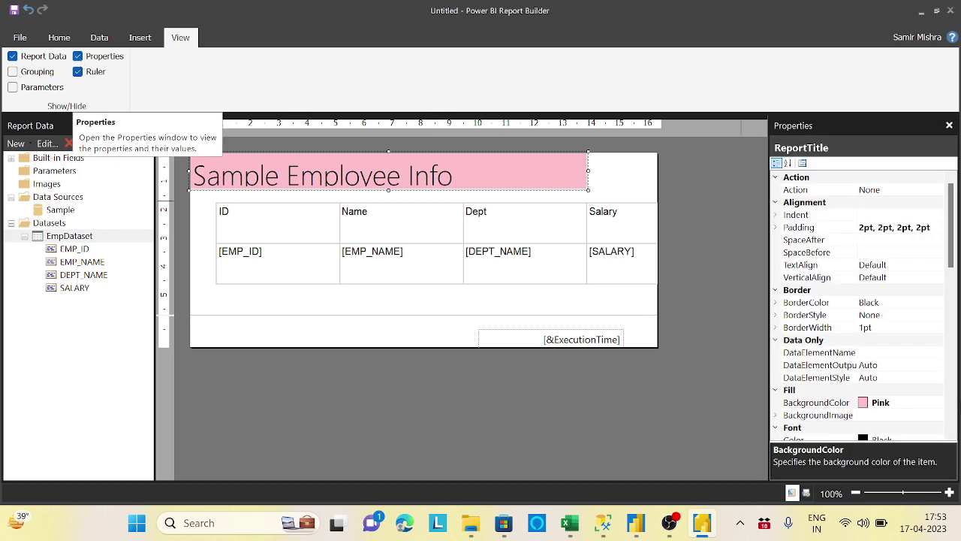
left_click(901, 405)
left_click(937, 402)
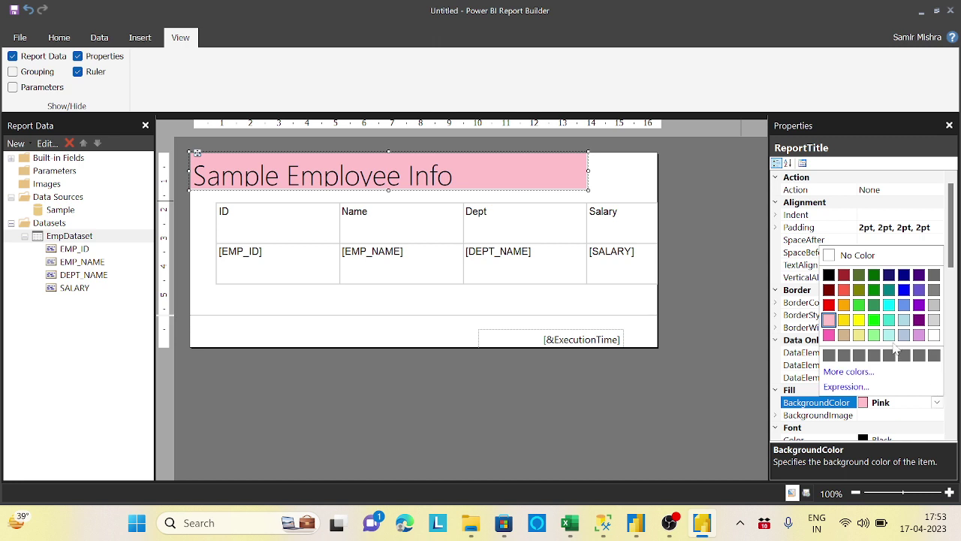
left_click(905, 304)
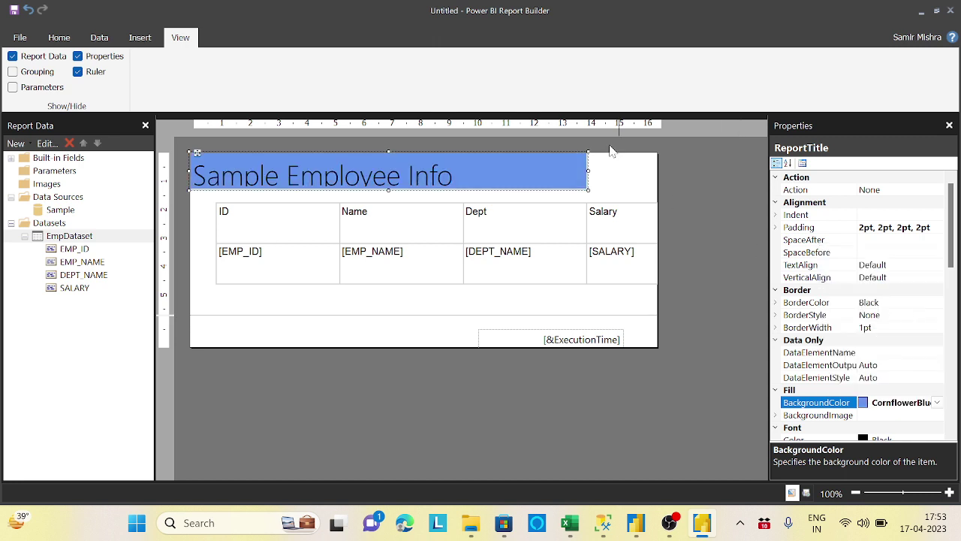
- Set the fill color of the report title to Blue in its Text Box Properties
right_click(542, 170)
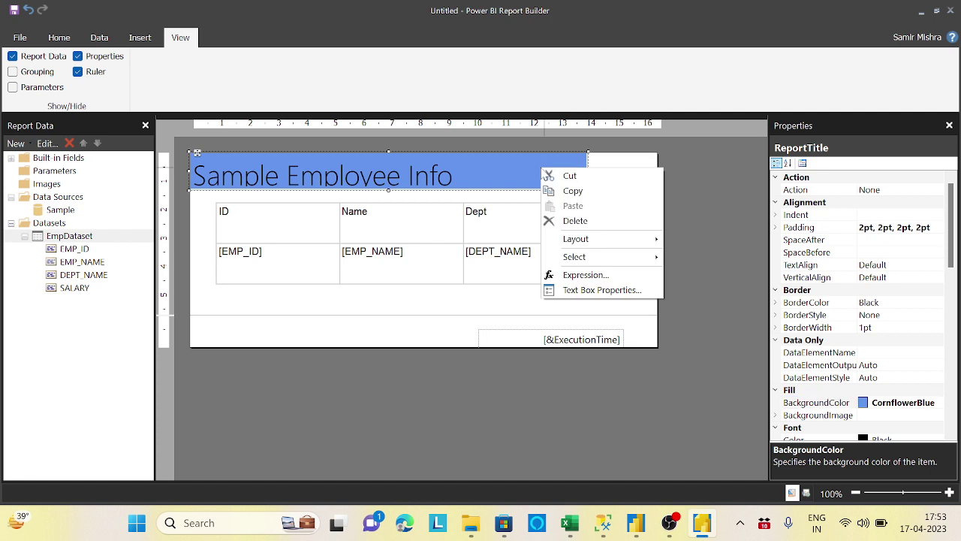
left_click(601, 290)
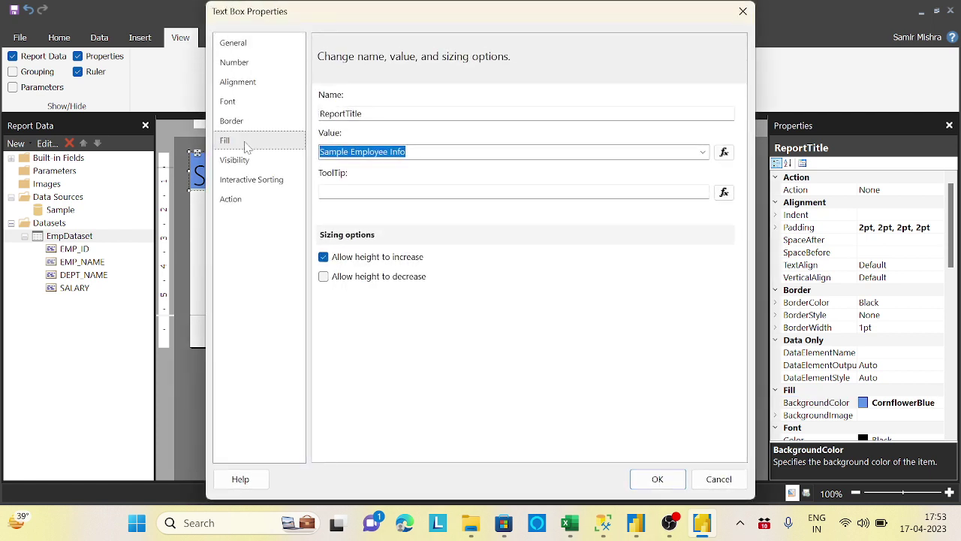
left_click(246, 145)
left_click(411, 114)
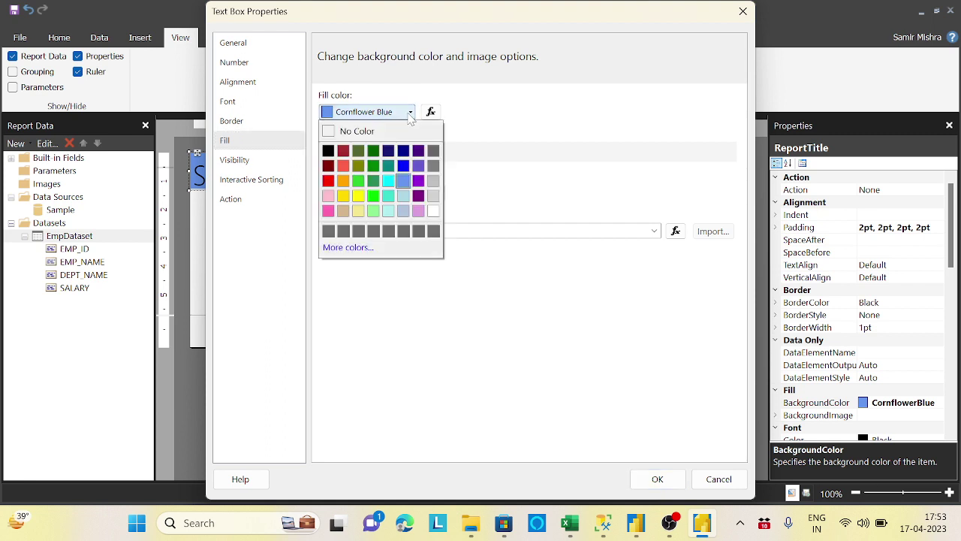
left_click(403, 166)
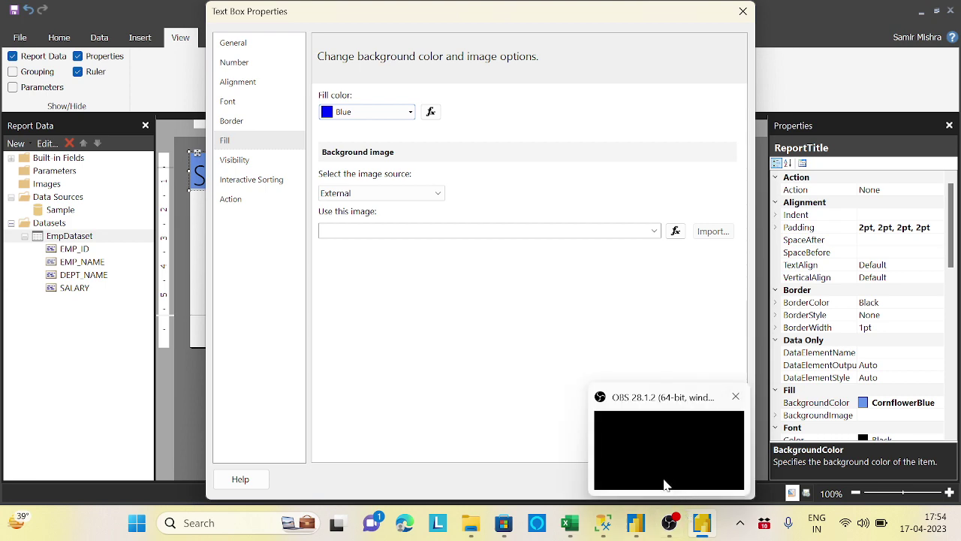
left_click(652, 480)
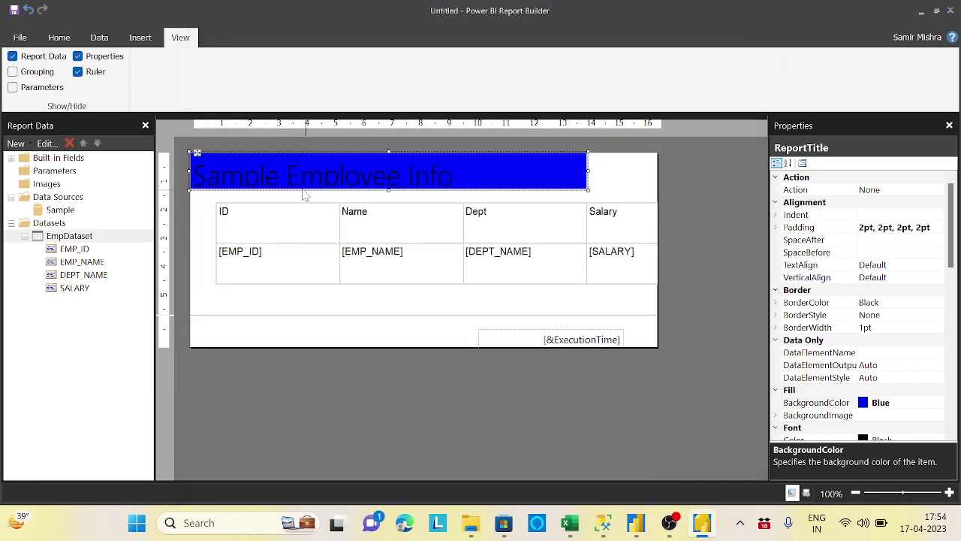
- Format the report title text as 20 pt, bold and white
left_click(59, 38)
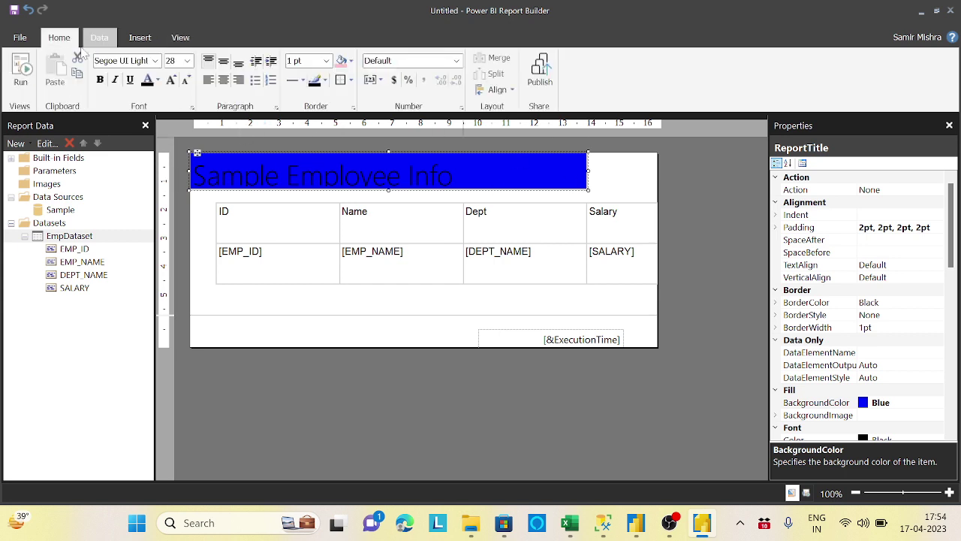
left_click(186, 61)
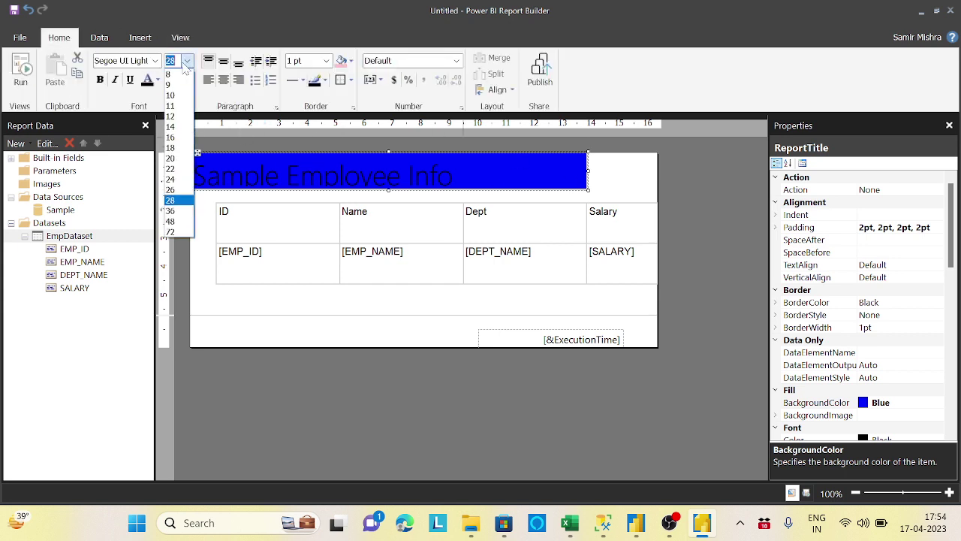
left_click(170, 159)
left_click(100, 79)
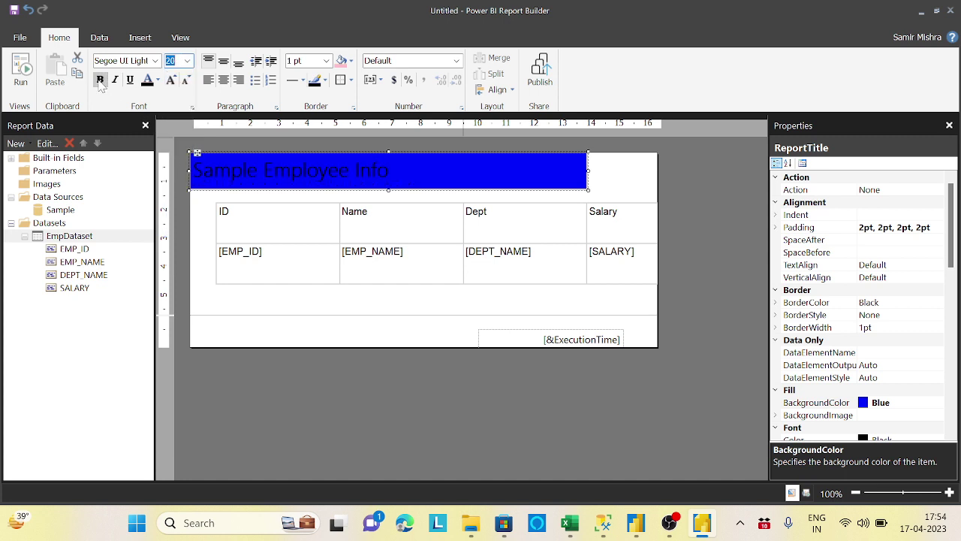
left_click(158, 82)
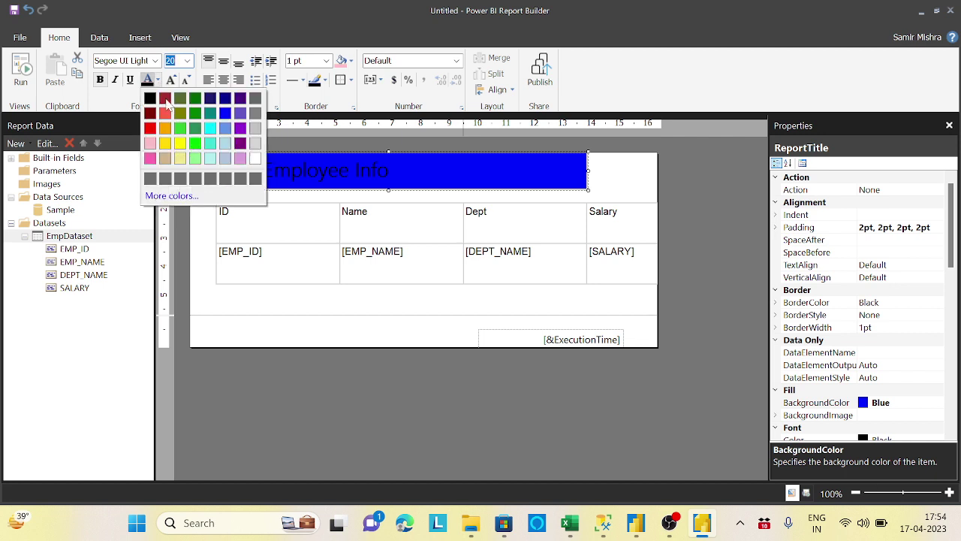
left_click(254, 159)
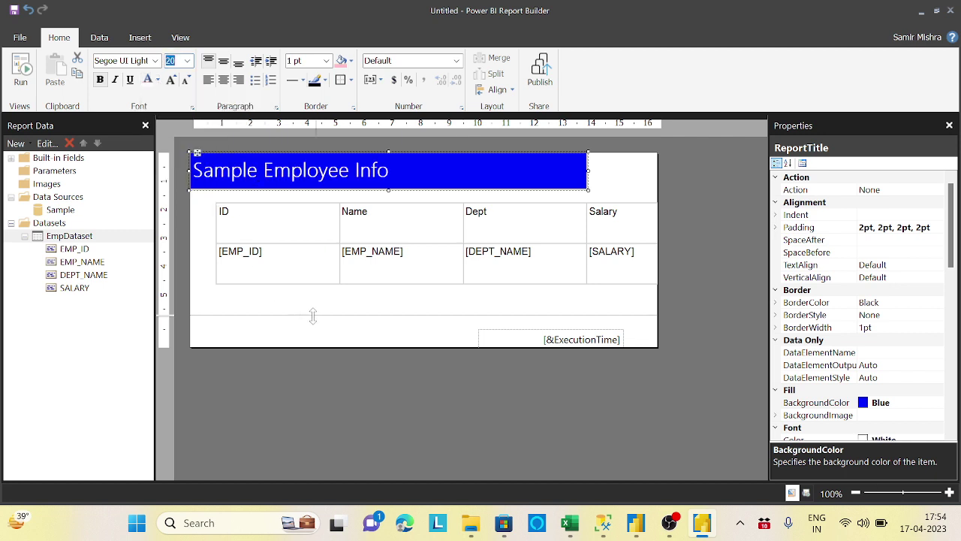
- Center the title text horizontally and vertically, and widen the title box to the full width of the report
left_click(223, 80)
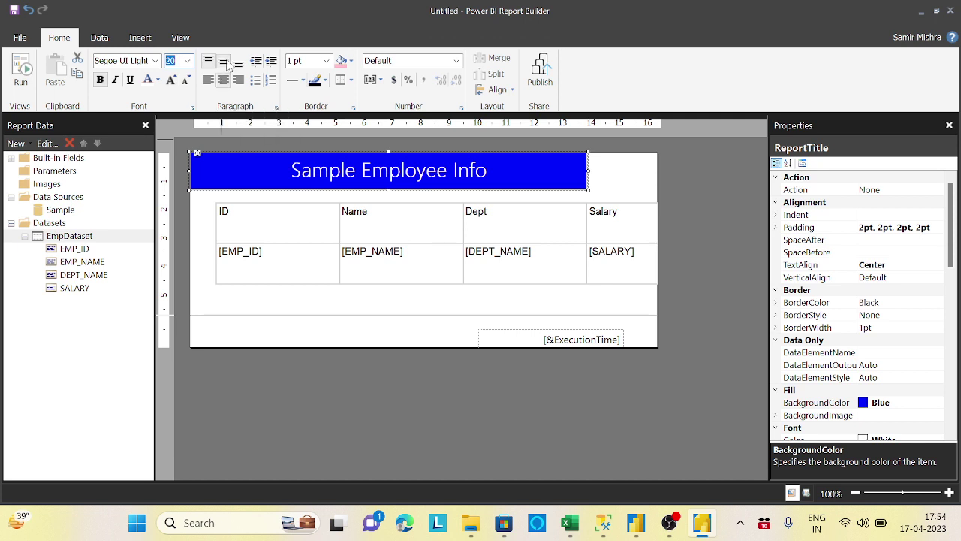
left_click(224, 61)
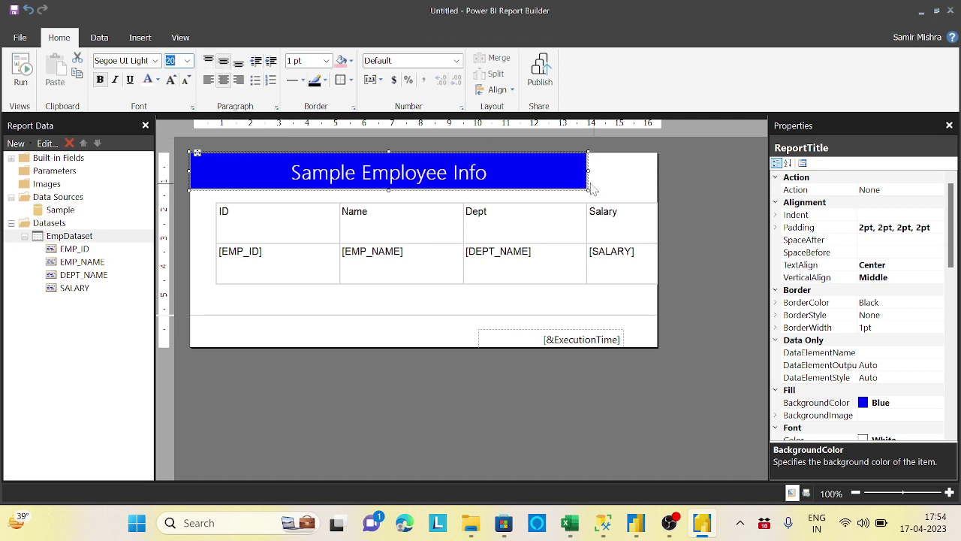
left_click_drag(587, 172, 651, 173)
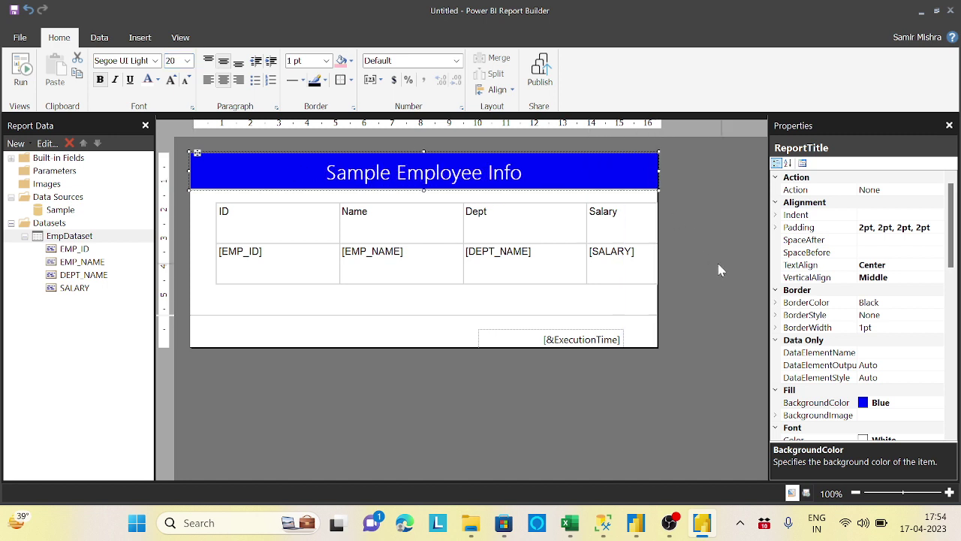
- Move the employee table about 0.6 cm to the left so it fits inside the report body, and close the Properties pane
left_click(498, 284)
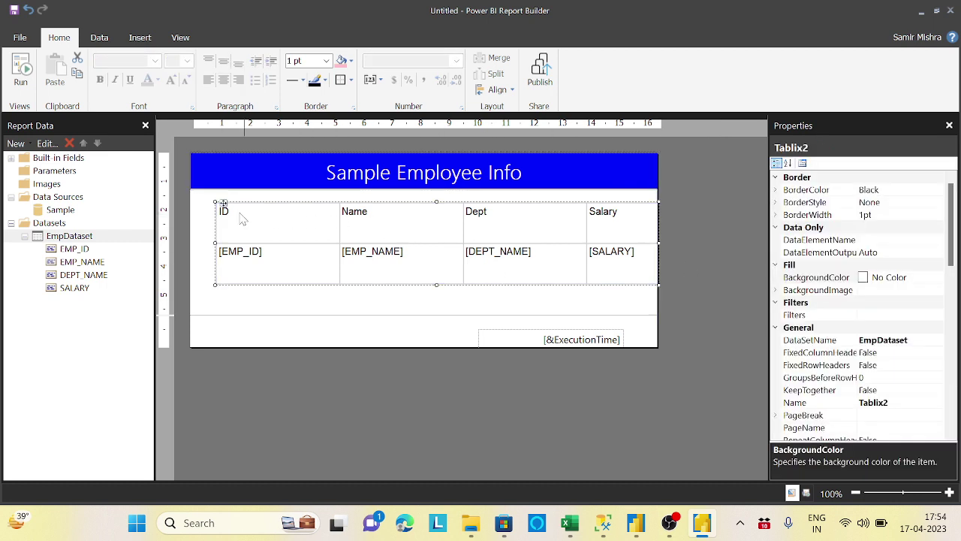
mouse_move(218, 200)
left_mouse_down()
mouse_move(197, 197)
mouse_move(197, 206)
mouse_move(208, 197)
left_mouse_up()
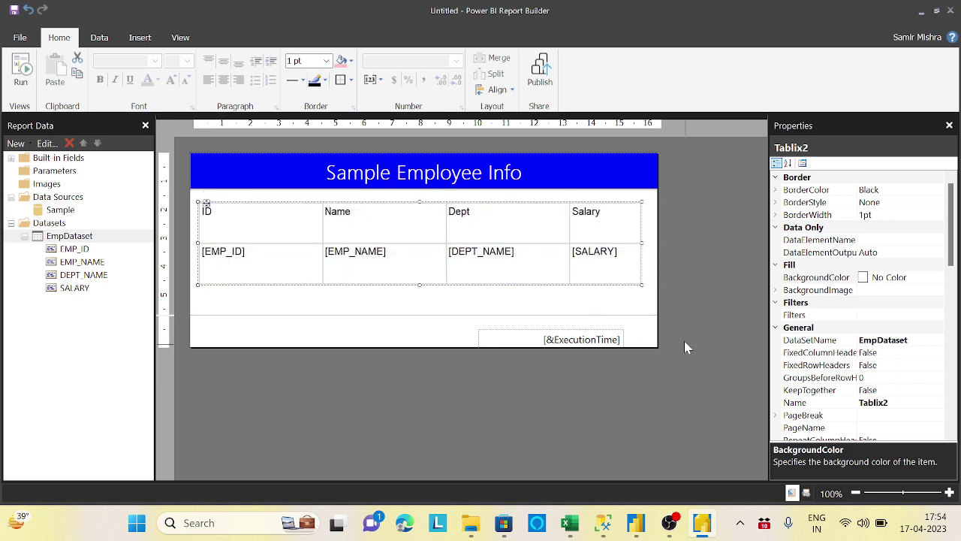
left_click(683, 309)
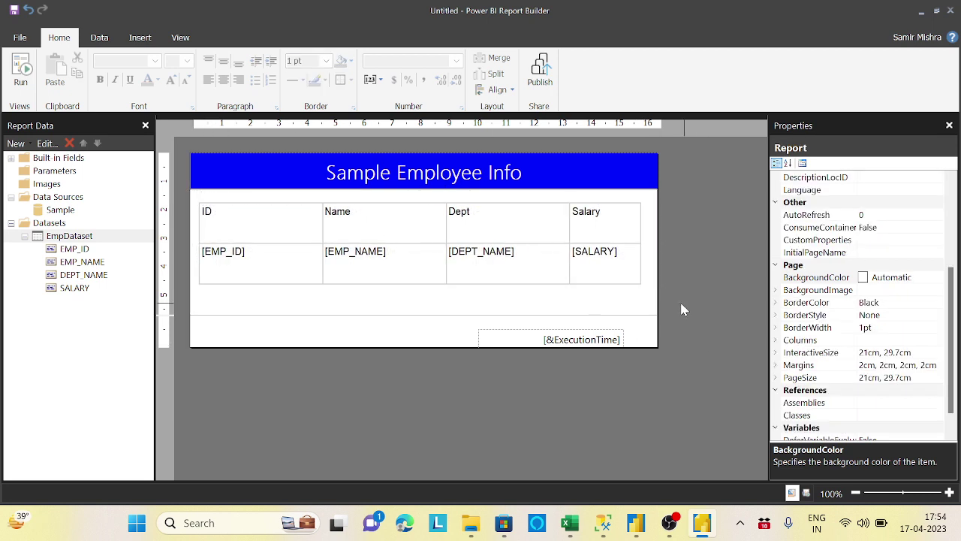
left_click(949, 126)
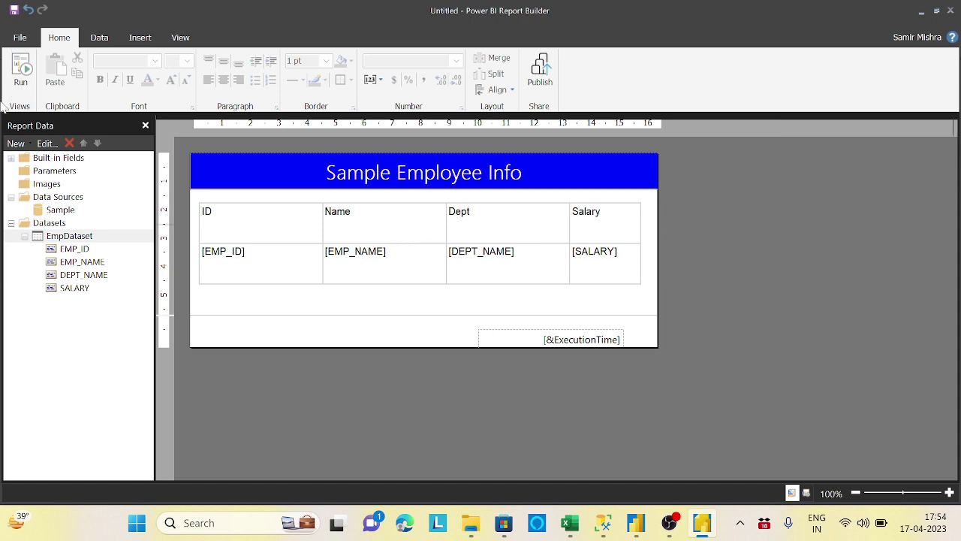
- Run the report, look through both pages of the employee table, and return to Design view
left_click(23, 71)
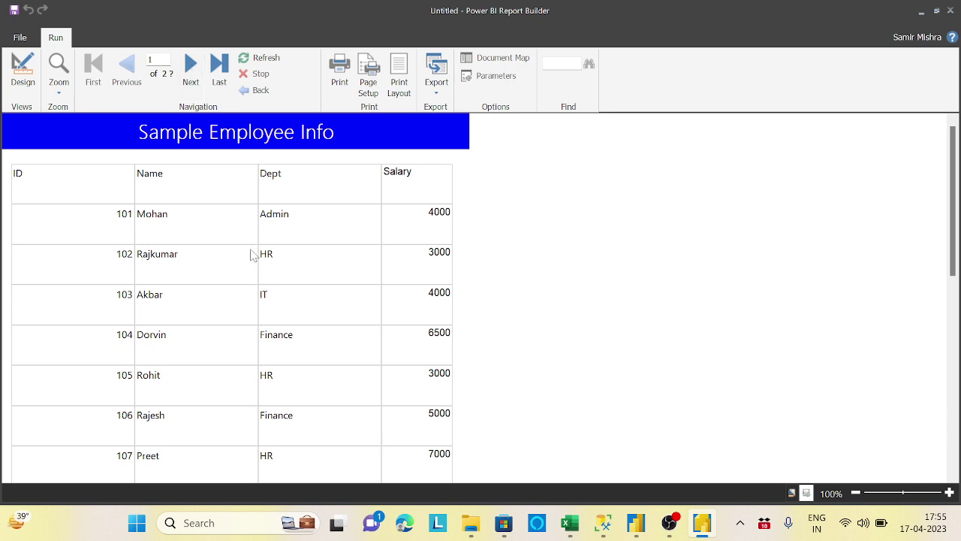
scroll(612, 270, "down", 10)
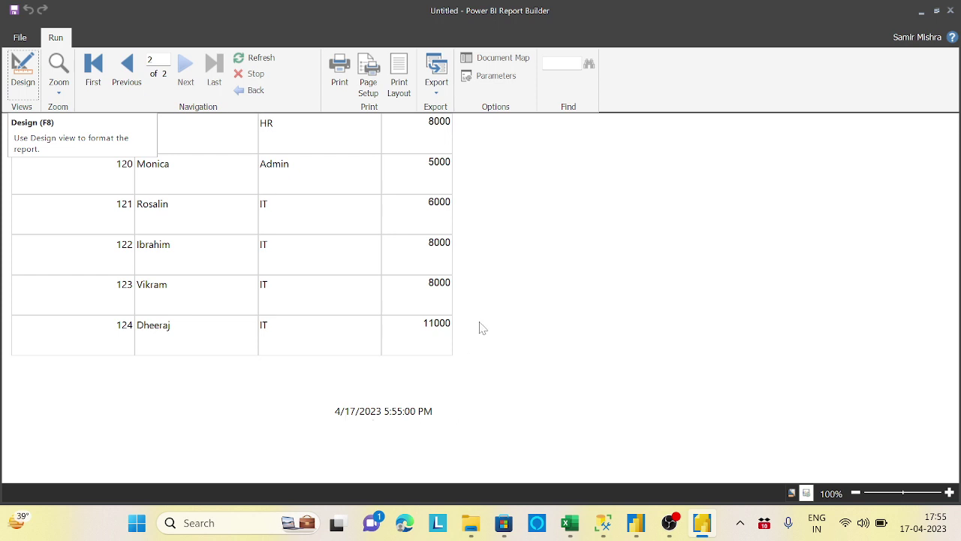
scroll(489, 324, "up", 10)
scroll(494, 322, "up", 2)
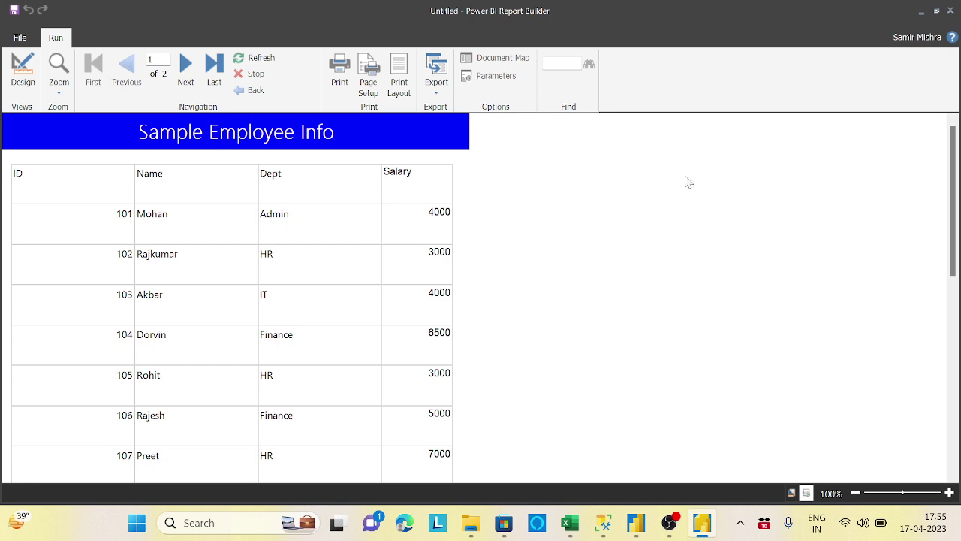
left_click(21, 69)
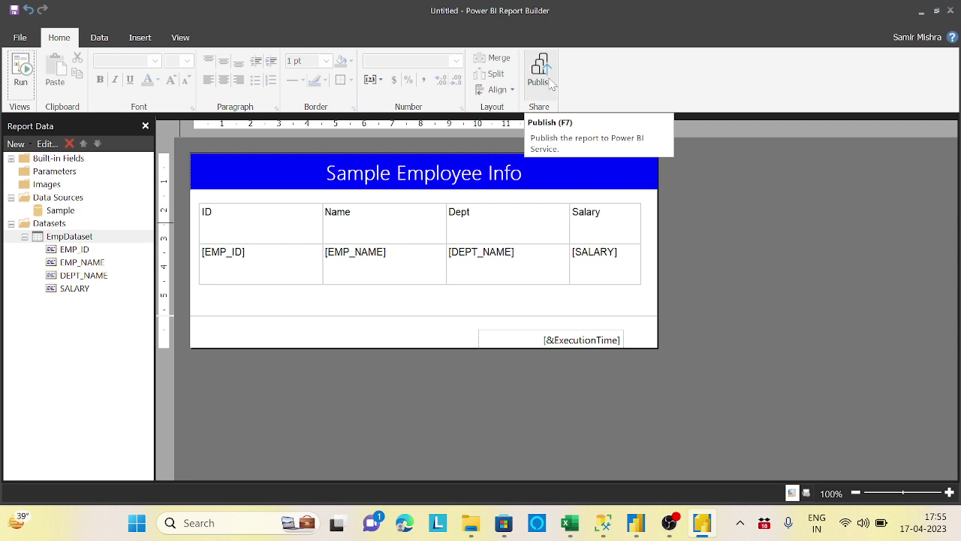
- Save the report as an RDL file named Employee List in the paginated report folder on the desktop
left_click(20, 39)
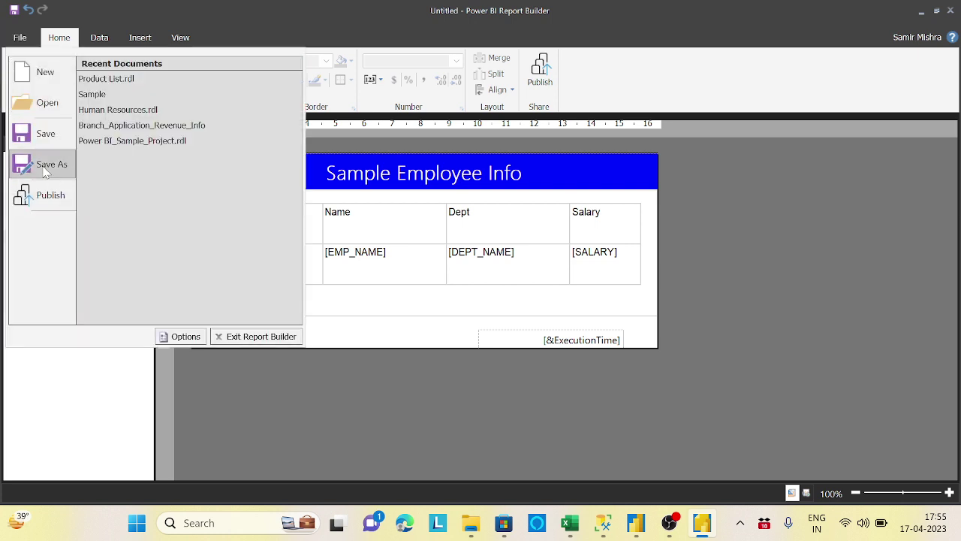
left_click(44, 134)
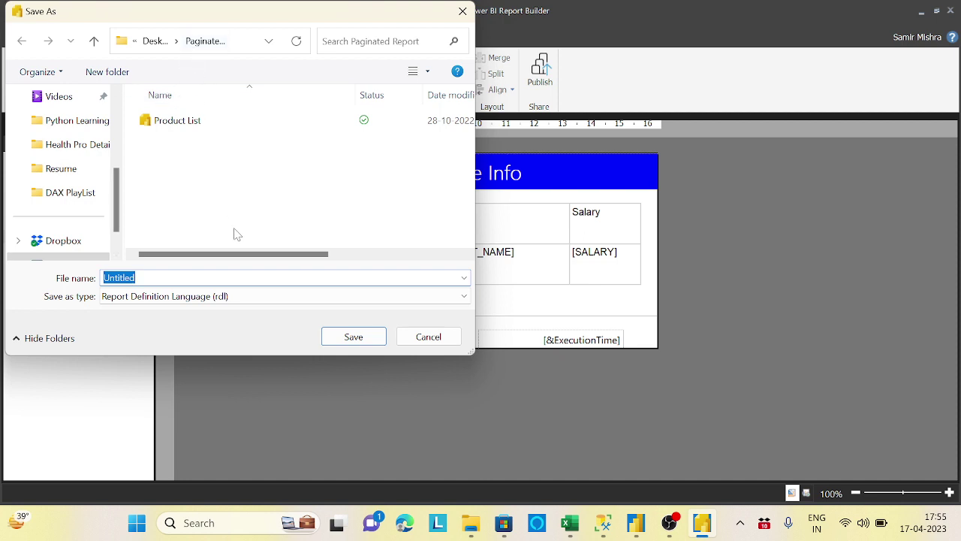
type("Employee List")
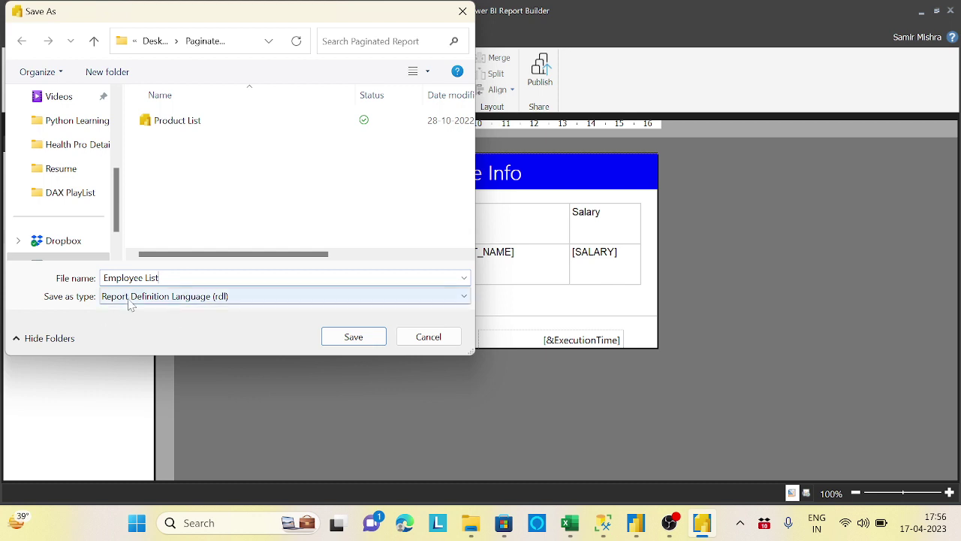
left_click(353, 336)
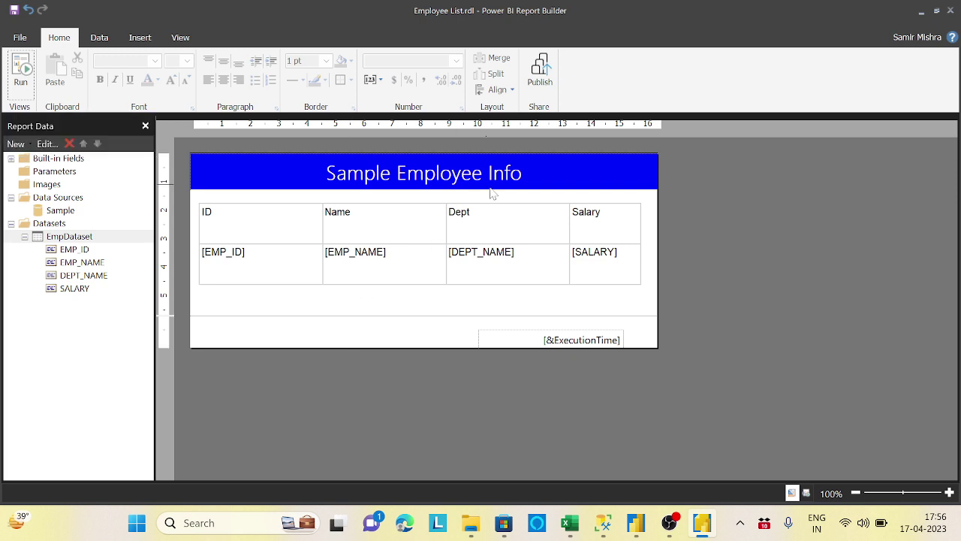
mouse_move(671, 528)
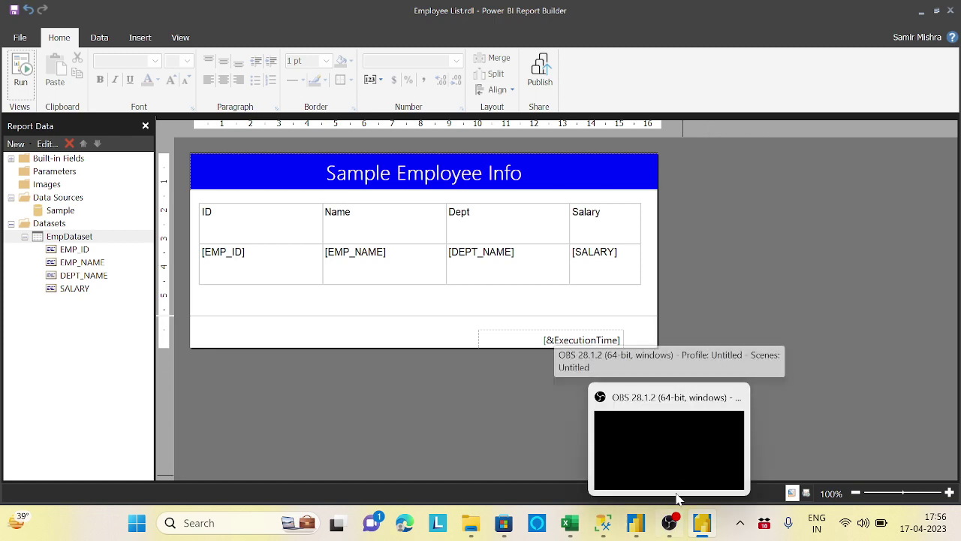